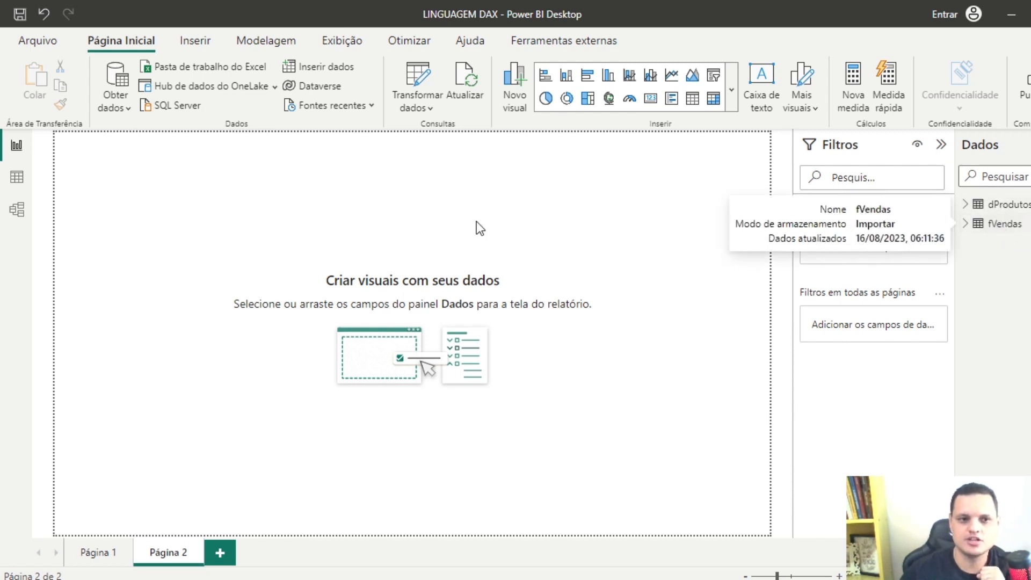
Examine the rows of the fVendas and dProdutos tables in the data view.
left_click(18, 186)
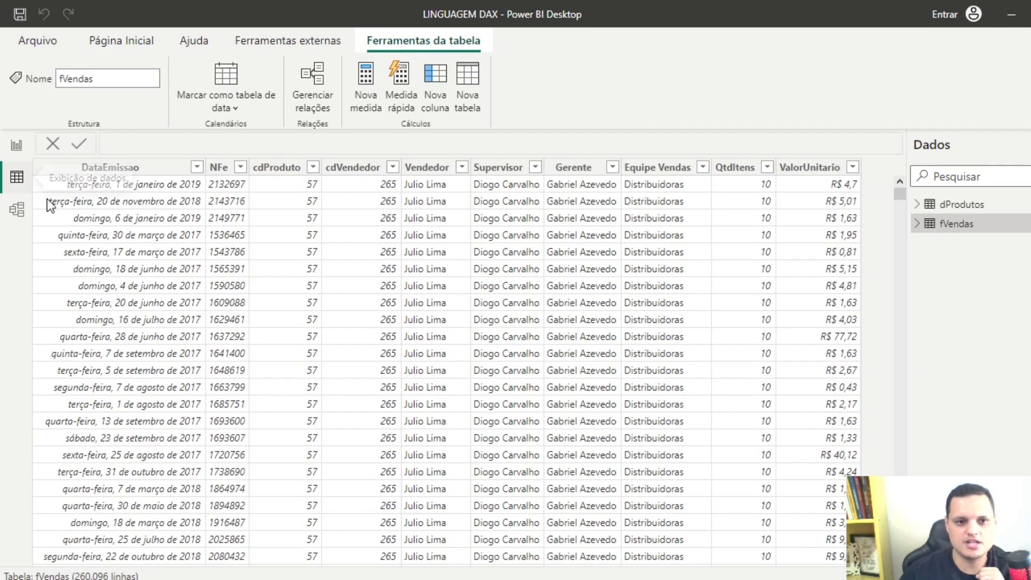
left_click(961, 204)
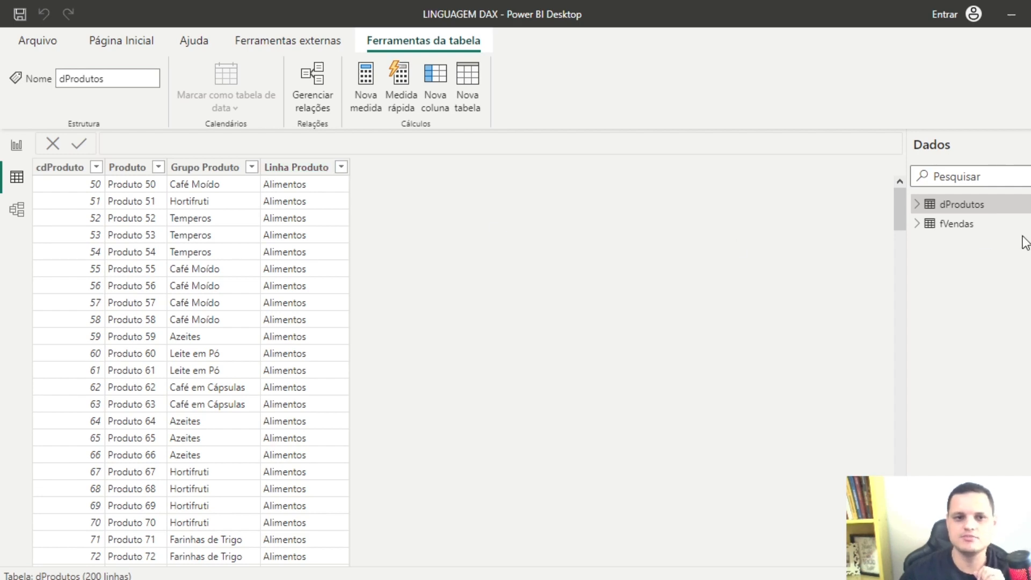
left_click(956, 234)
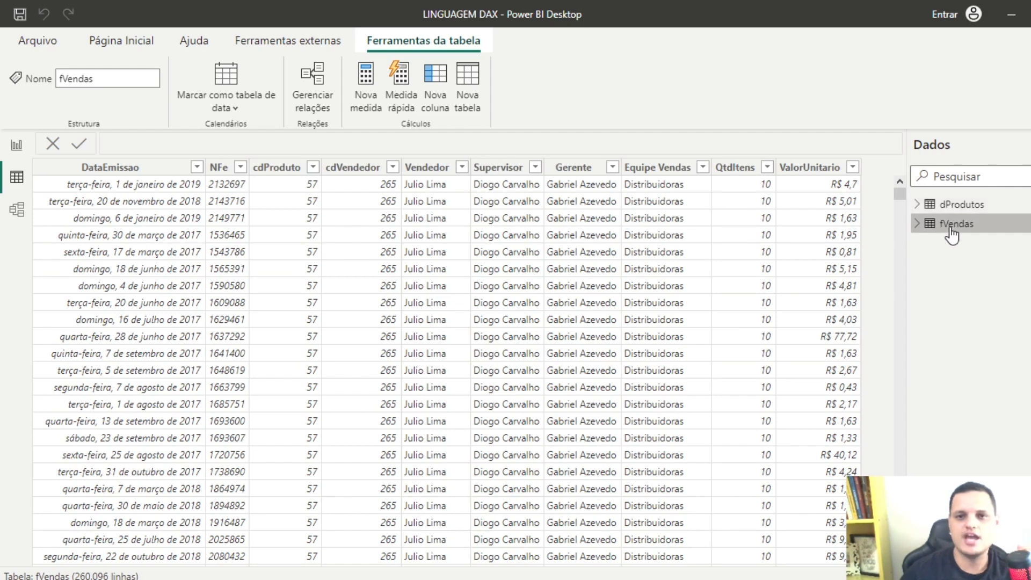
Move the fVendas table higher in the model diagram so that its whole field list fits in view.
left_click(18, 208)
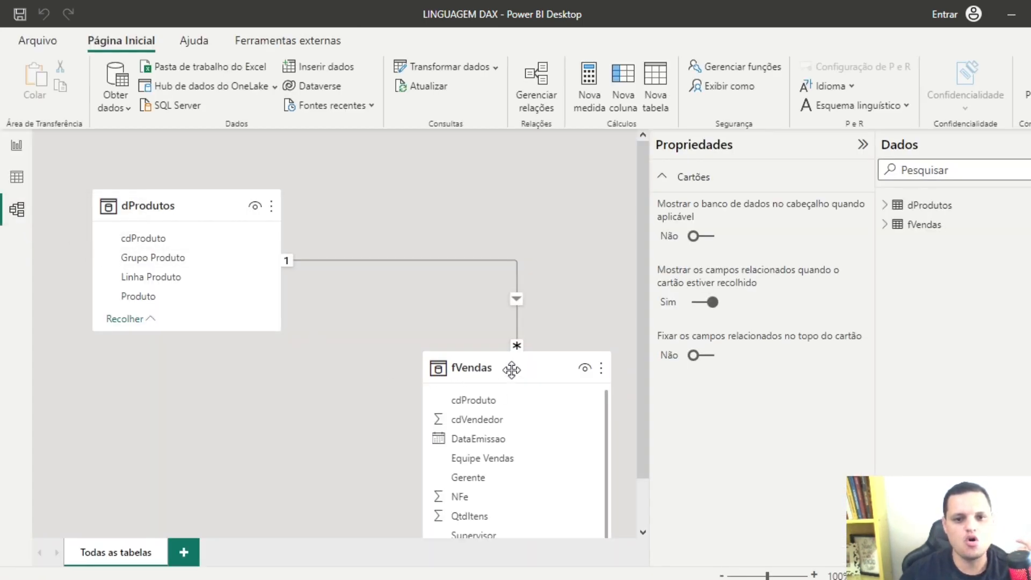
left_click_drag(517, 347, 508, 277)
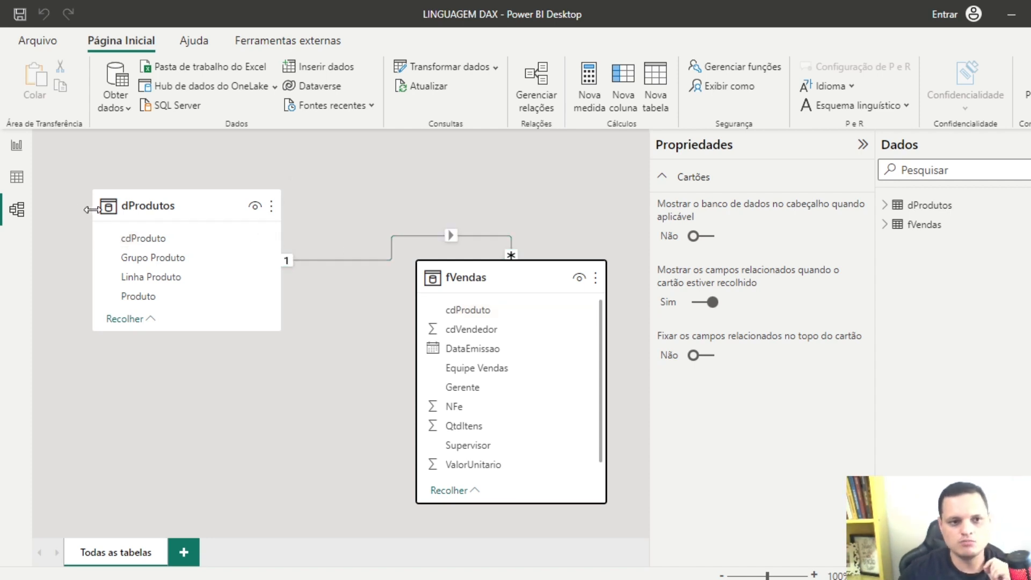
Add a calculated column to the fVendas table and begin its formula with the name Faturamento Total.
left_click(17, 179)
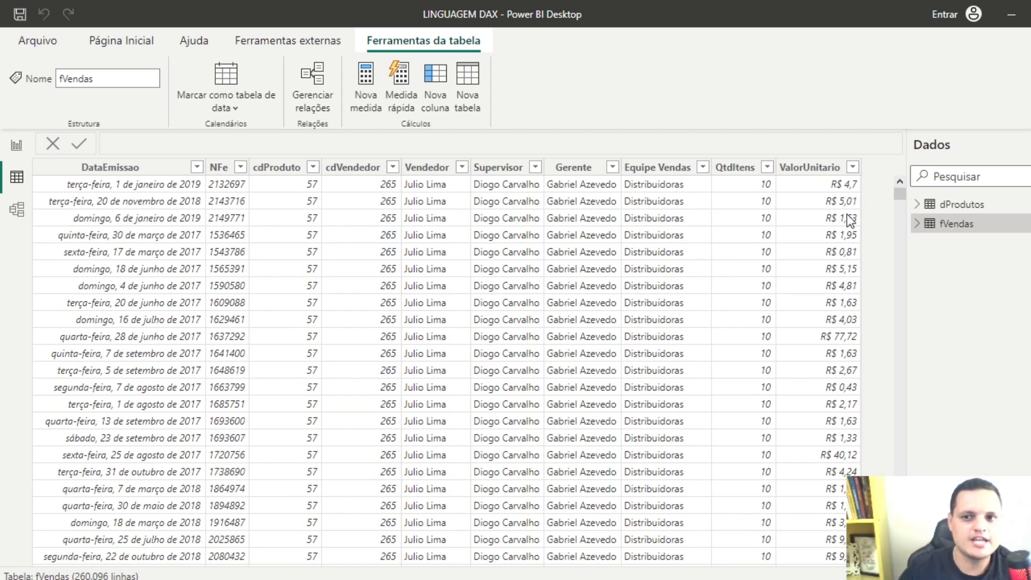
left_click(830, 169)
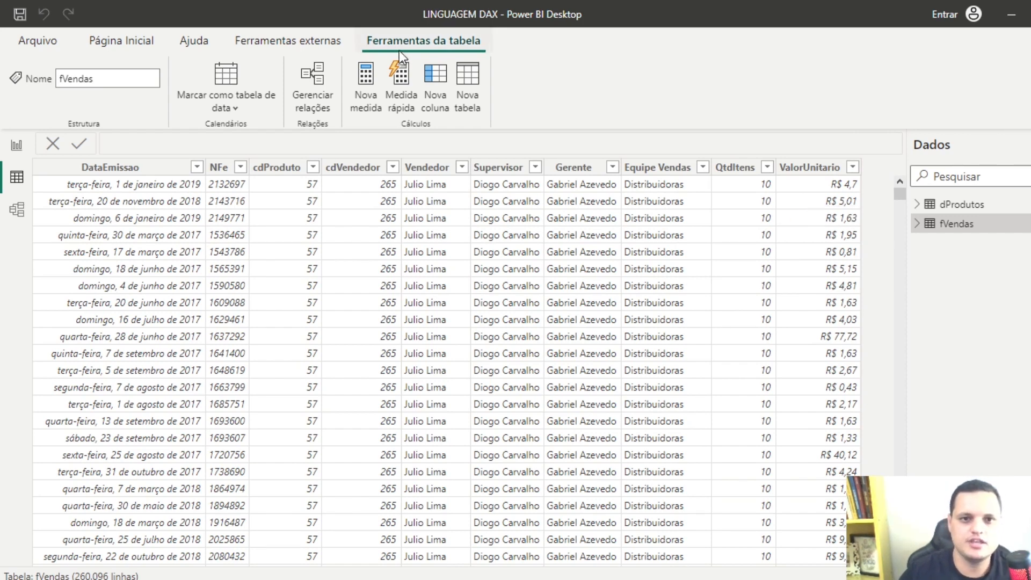
left_click(434, 95)
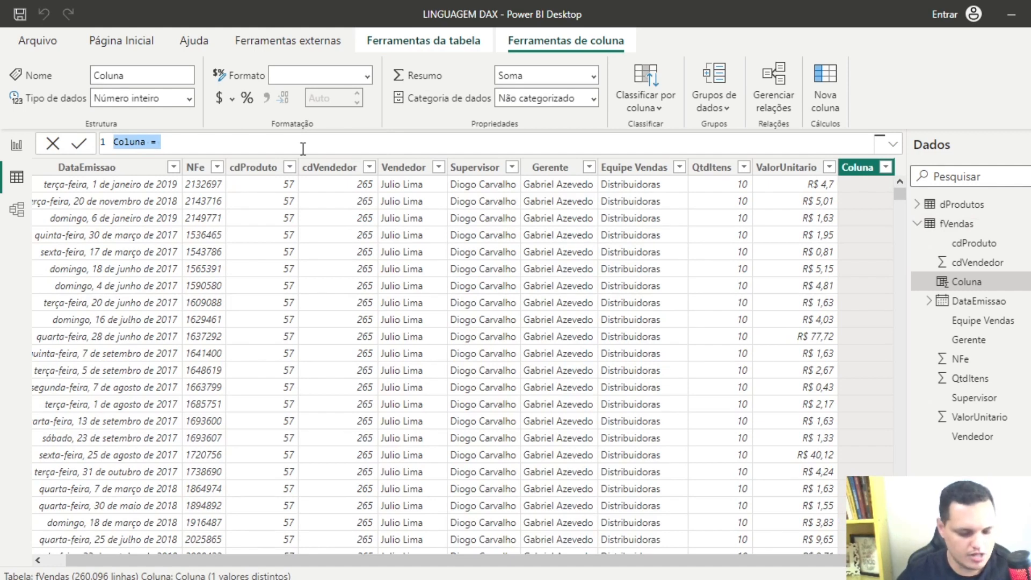
type("F")
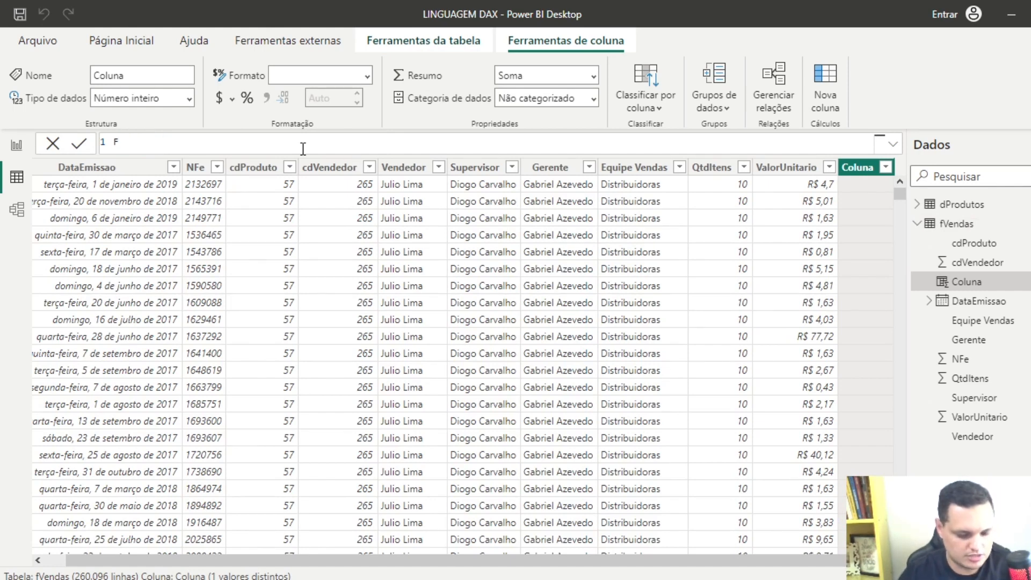
type("atur")
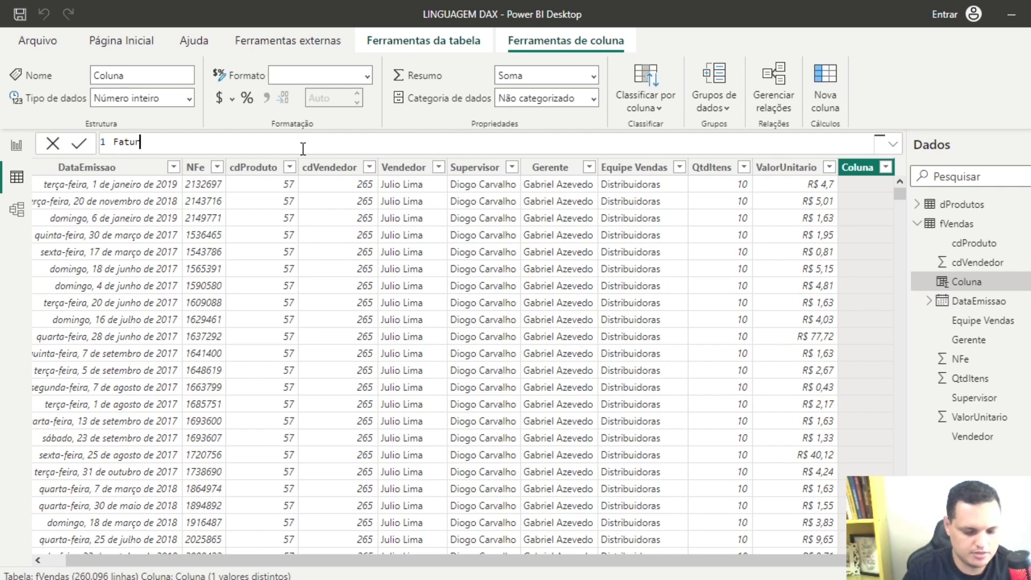
type("amento")
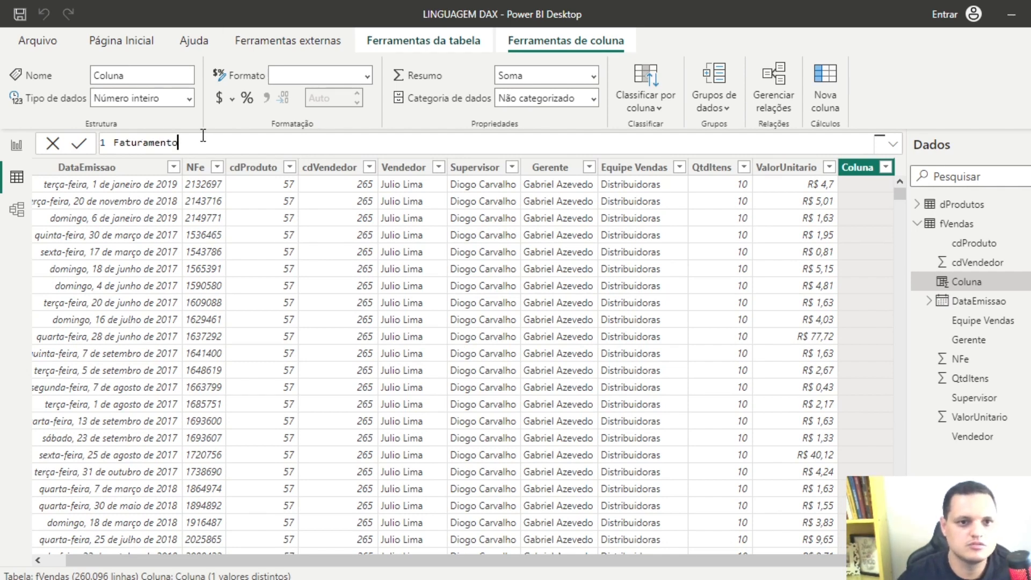
scroll(200, 143, "up", 2)
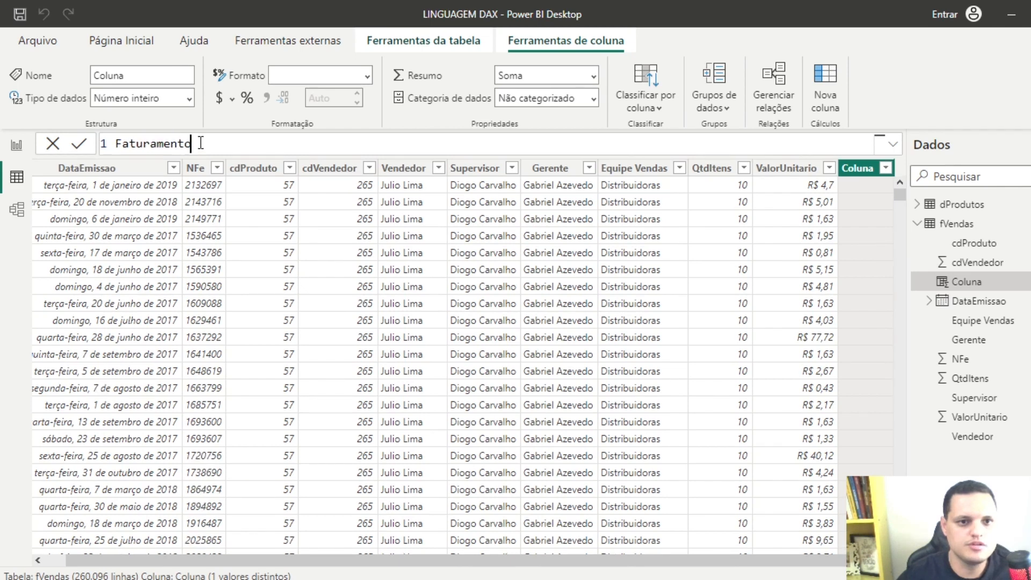
scroll(200, 143, "up", 1)
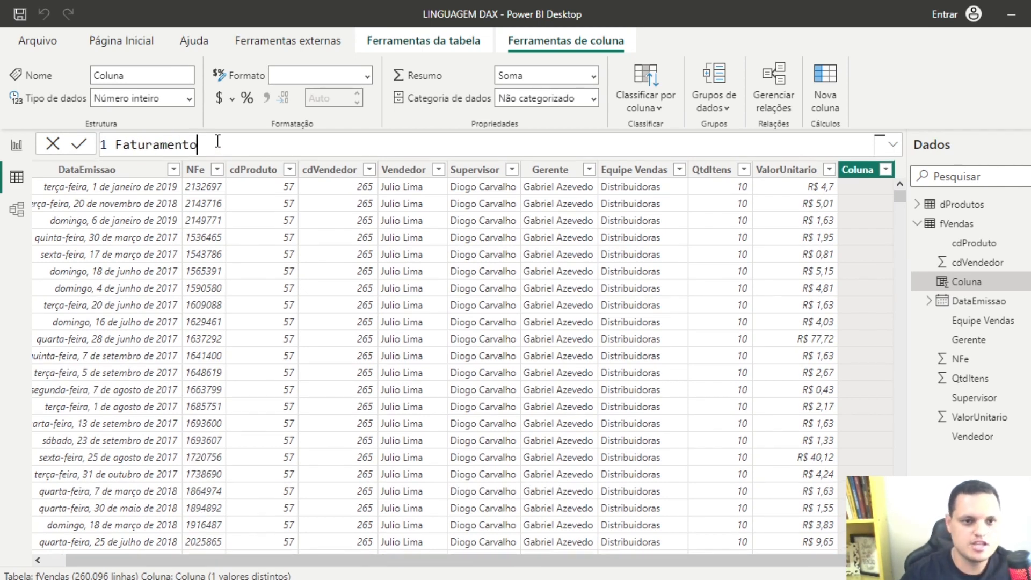
type("To")
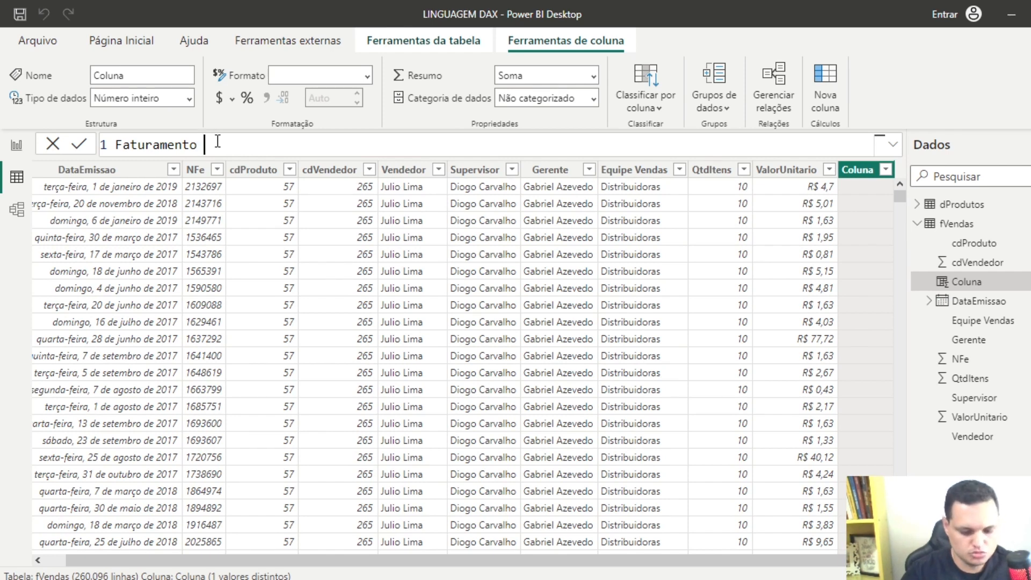
type("Total=")
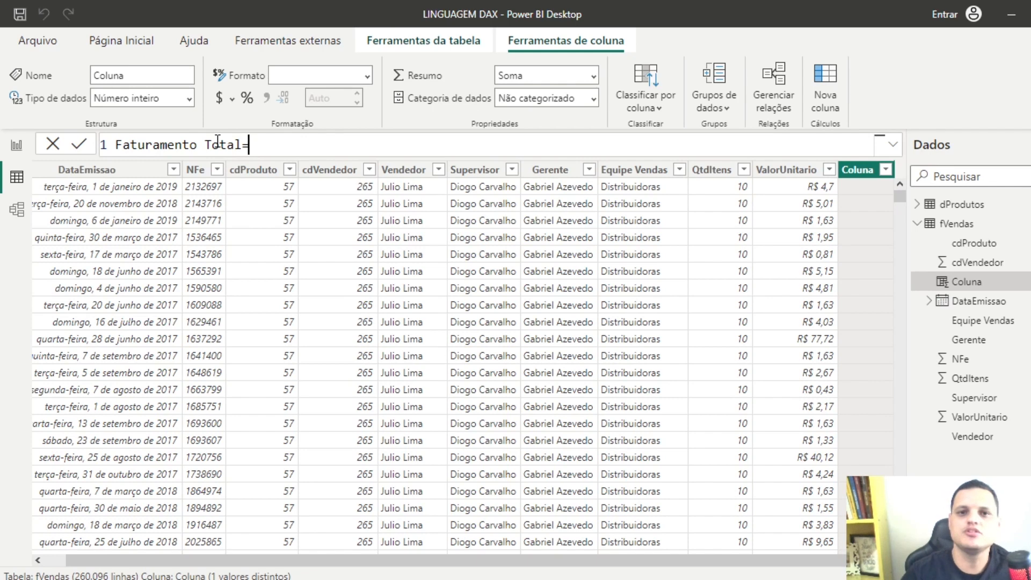
Define the Faturamento Total column as fVendas[QtdItens]*fVendas[ValorUnitario] and commit the formula.
type(" q")
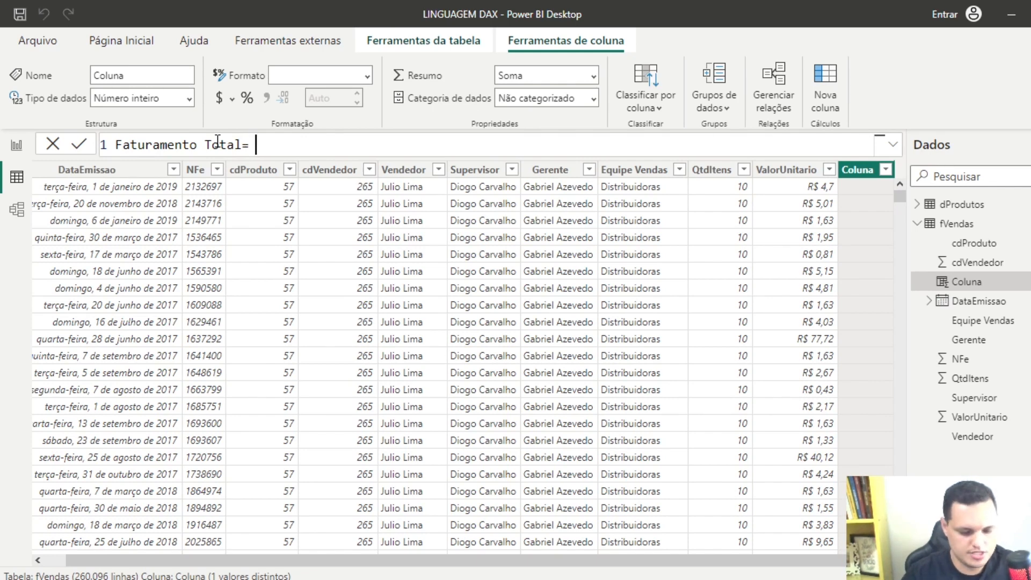
type("u")
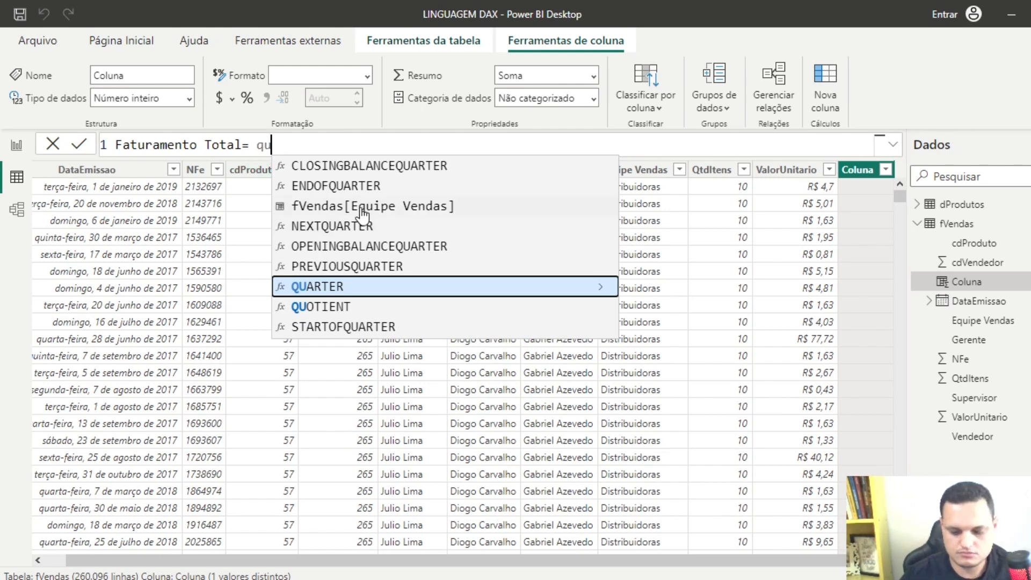
key("BackSpace")
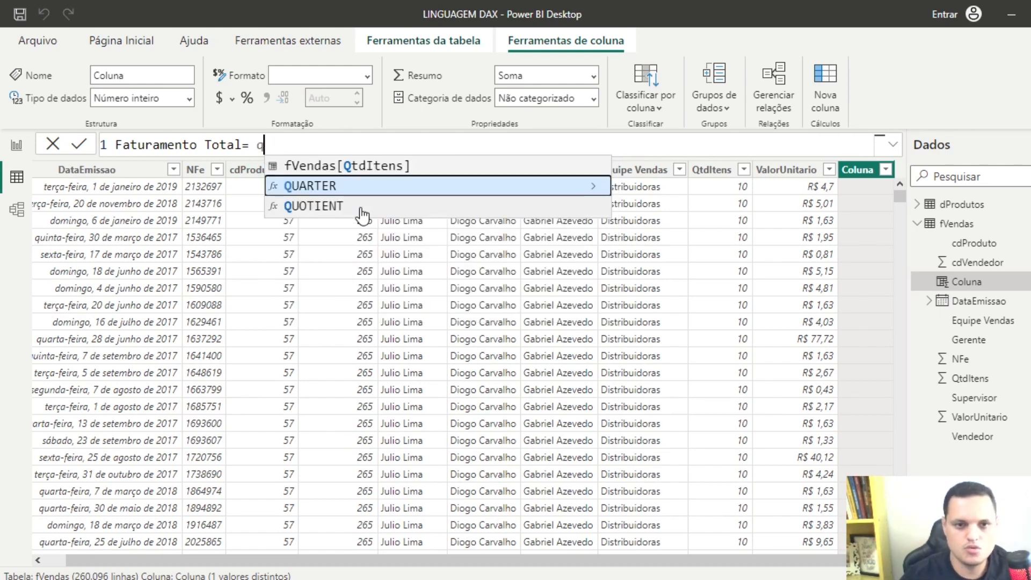
left_click(359, 167)
type("*")
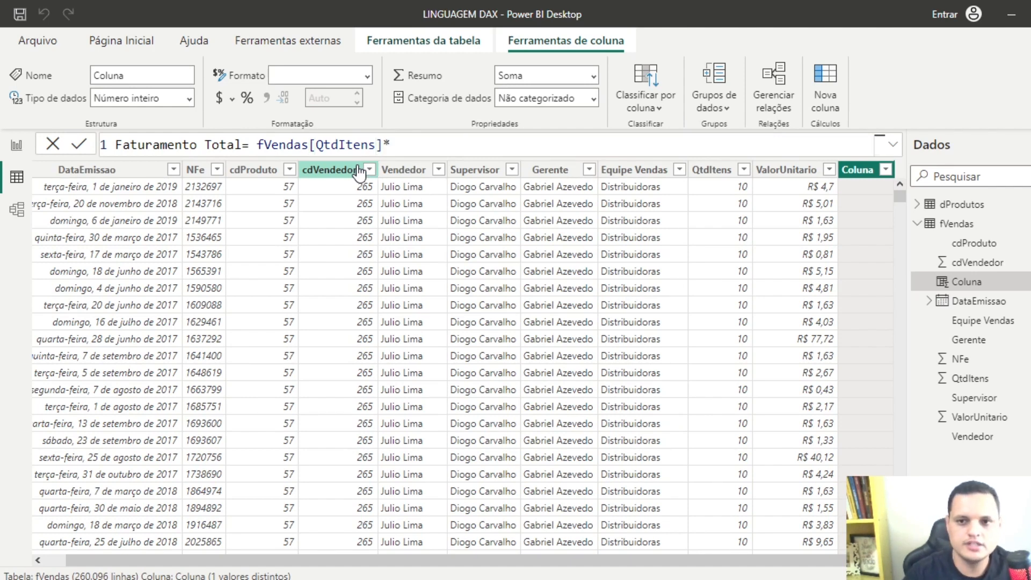
type("va")
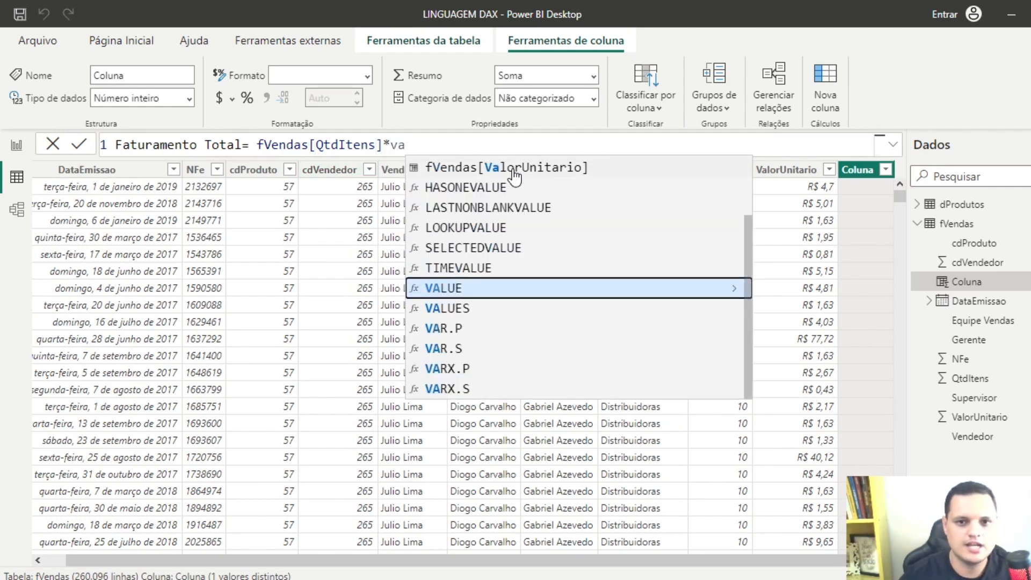
left_click(446, 167)
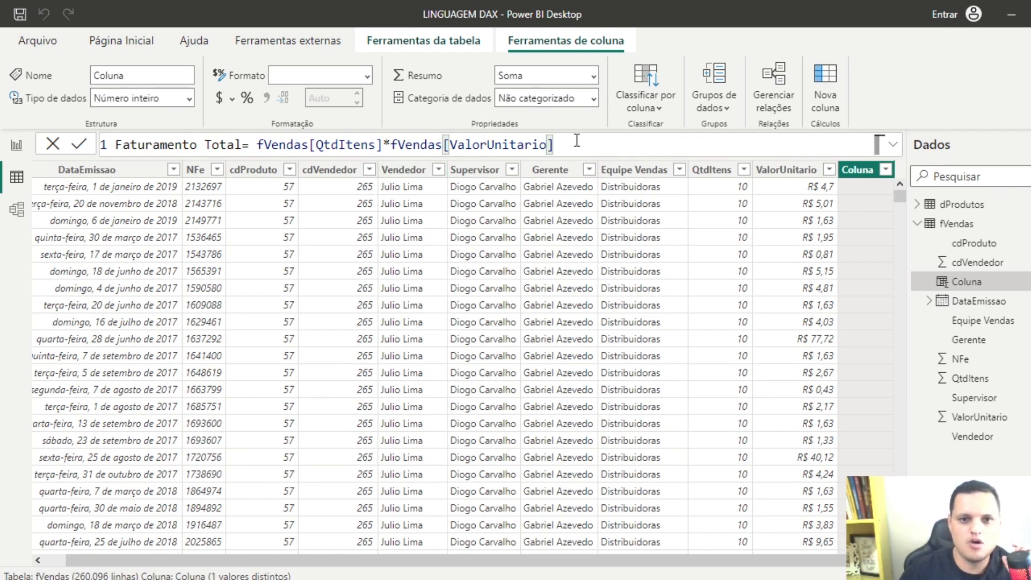
key("Return")
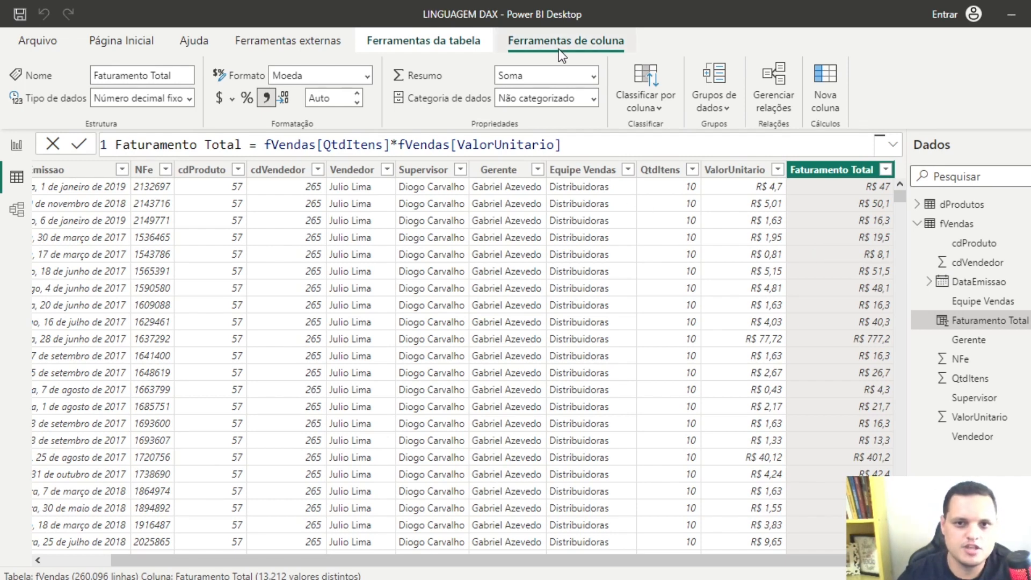
Create a measure in fVendas with the formula Soma Faturamento = SUM(fVendas[Faturamento Total]).
left_click(440, 37)
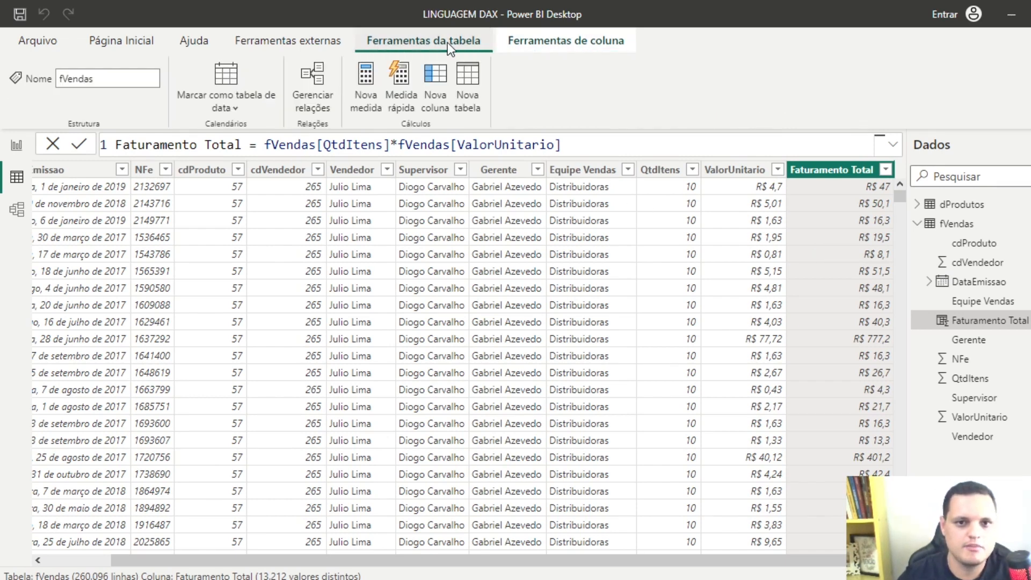
left_click(364, 83)
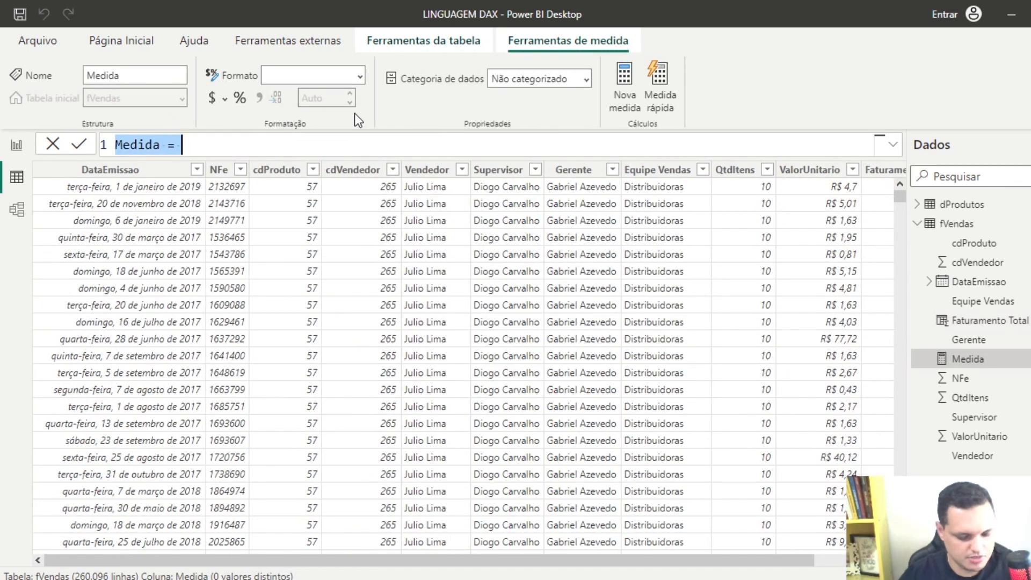
type("Soma Faturamento=")
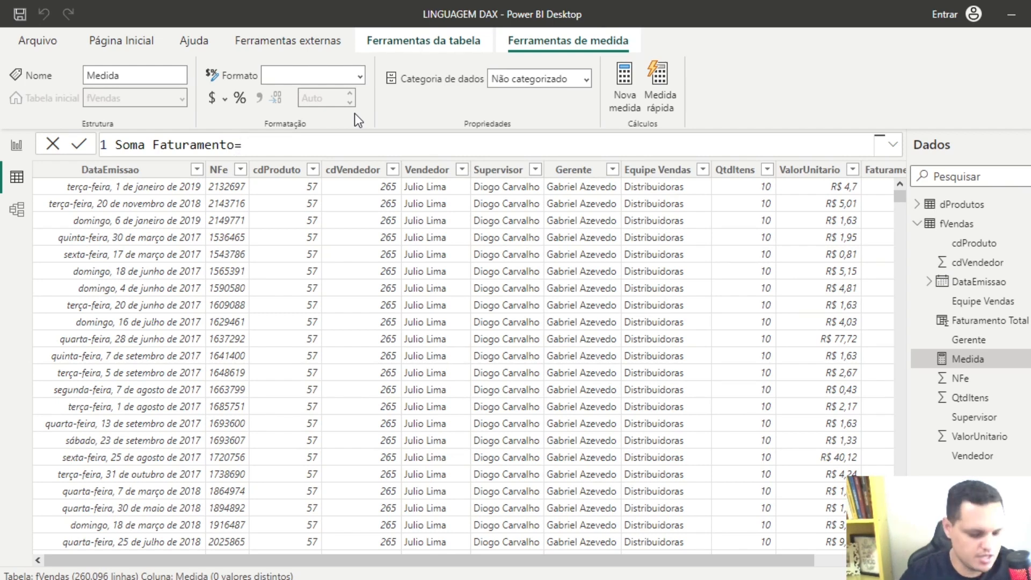
type(" sum")
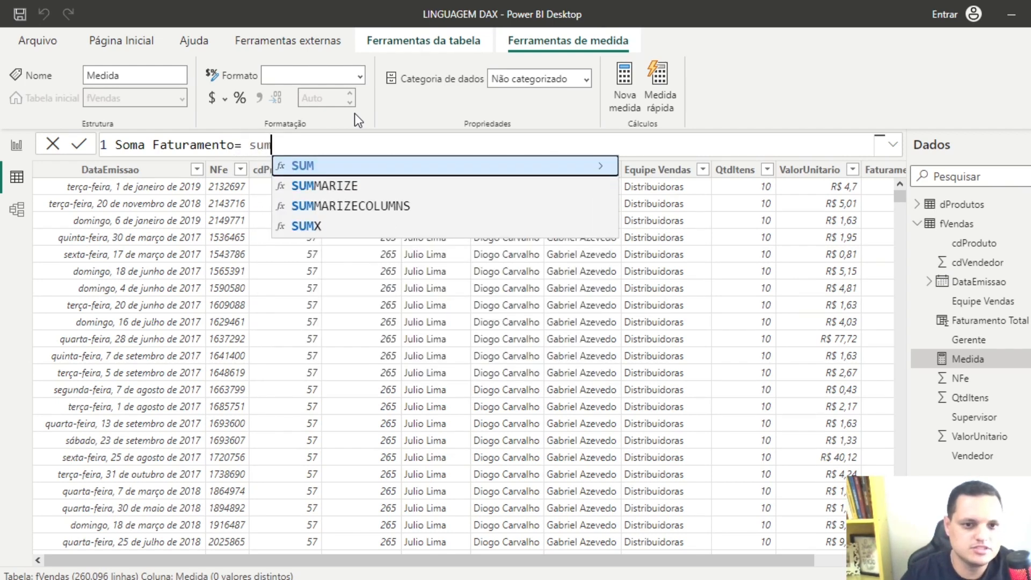
left_click(311, 170)
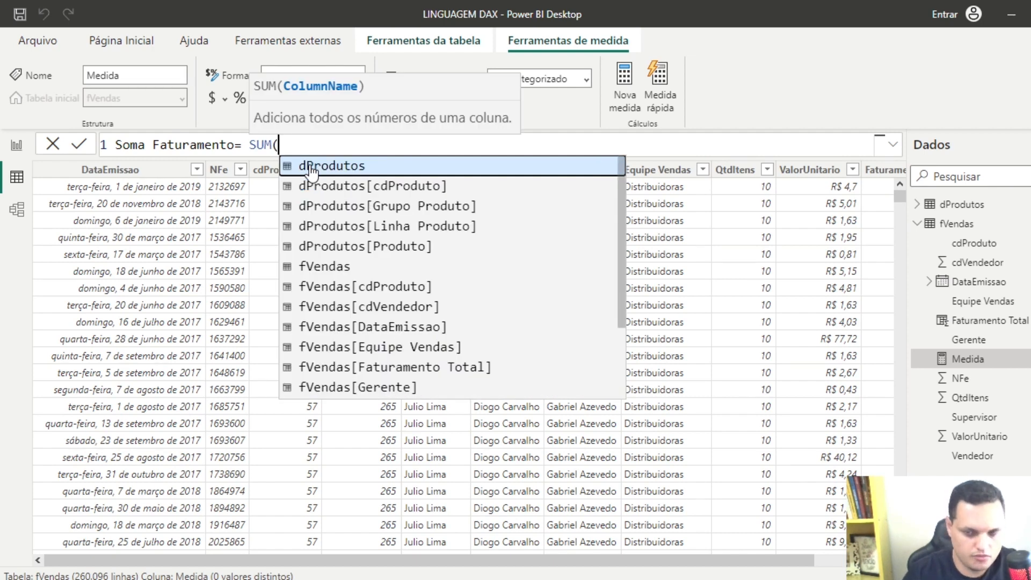
type("faturam")
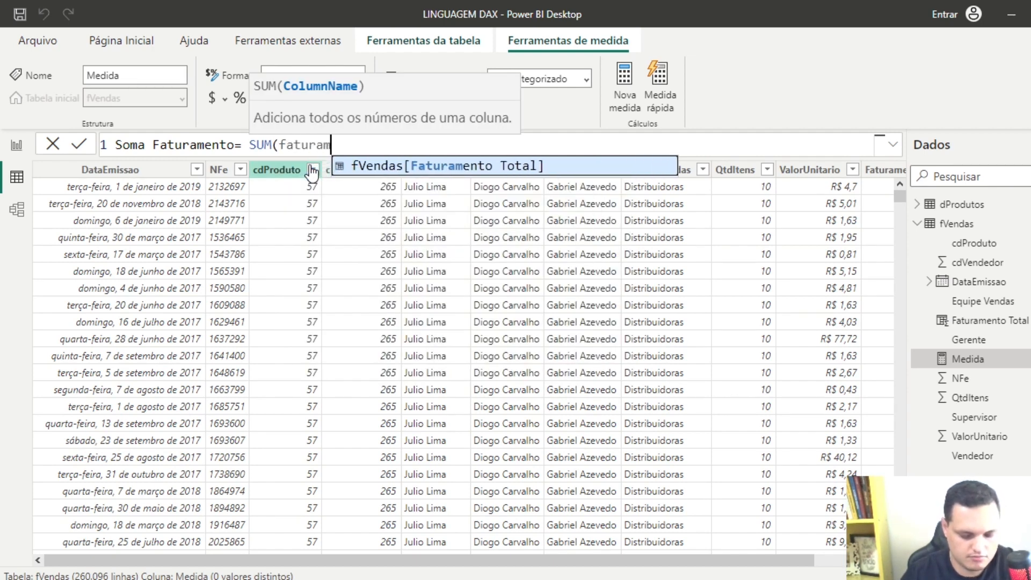
type("ento")
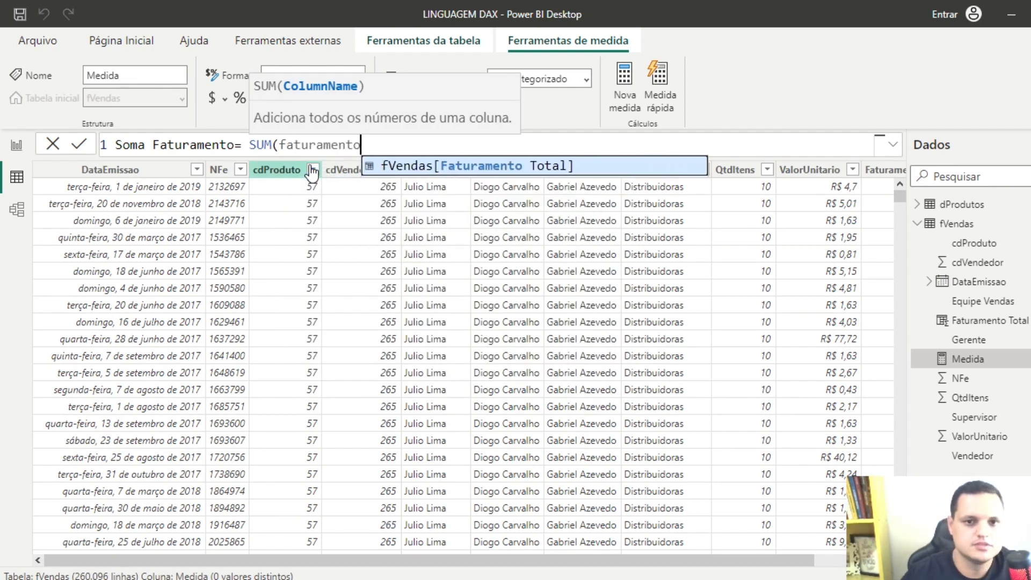
left_click(428, 171)
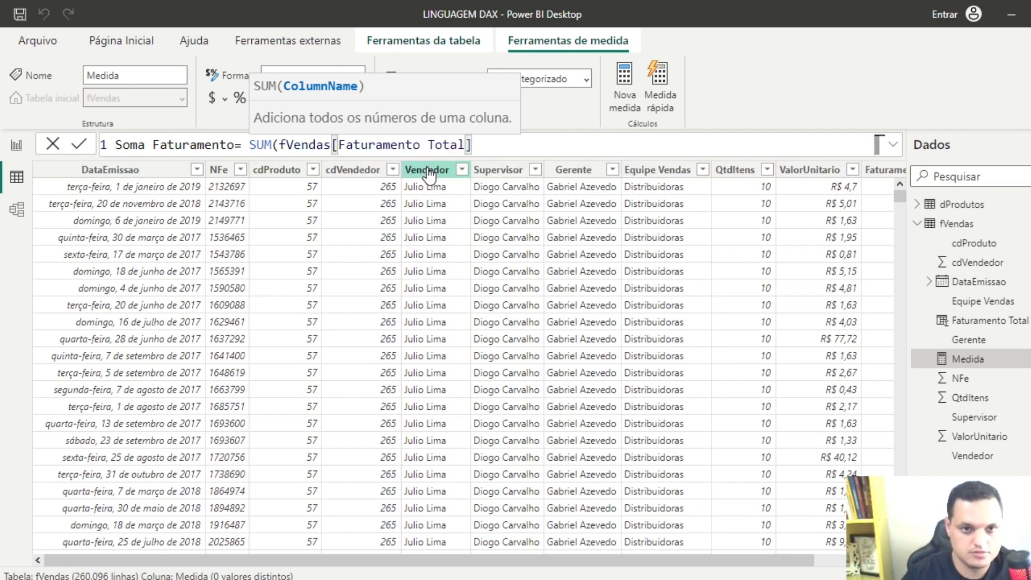
type(")")
key("Return")
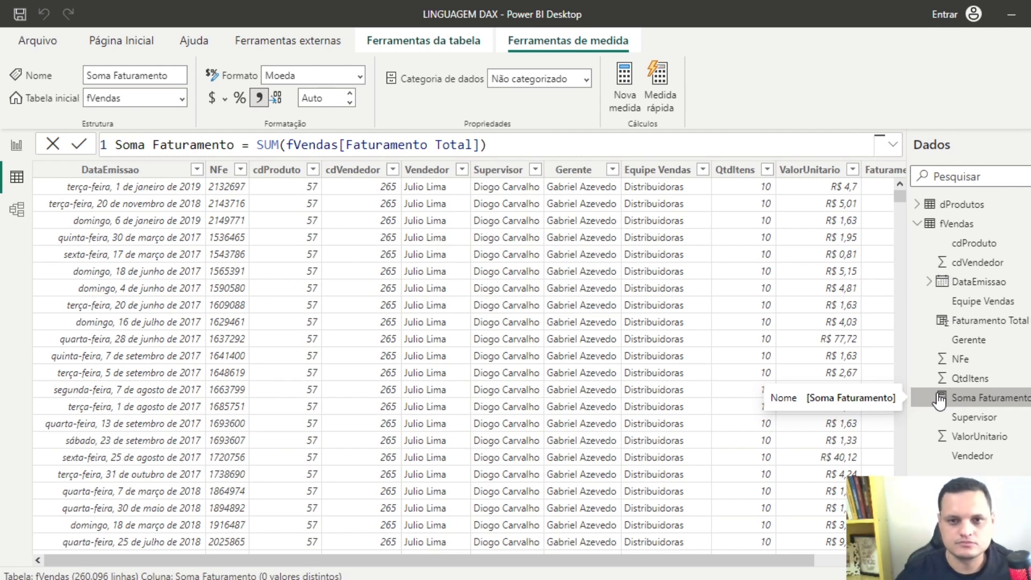
Add a calculated column to fVendas with the formula Soma de Faturamento = SUM(fVendas[Faturamento Total]).
left_click(425, 40)
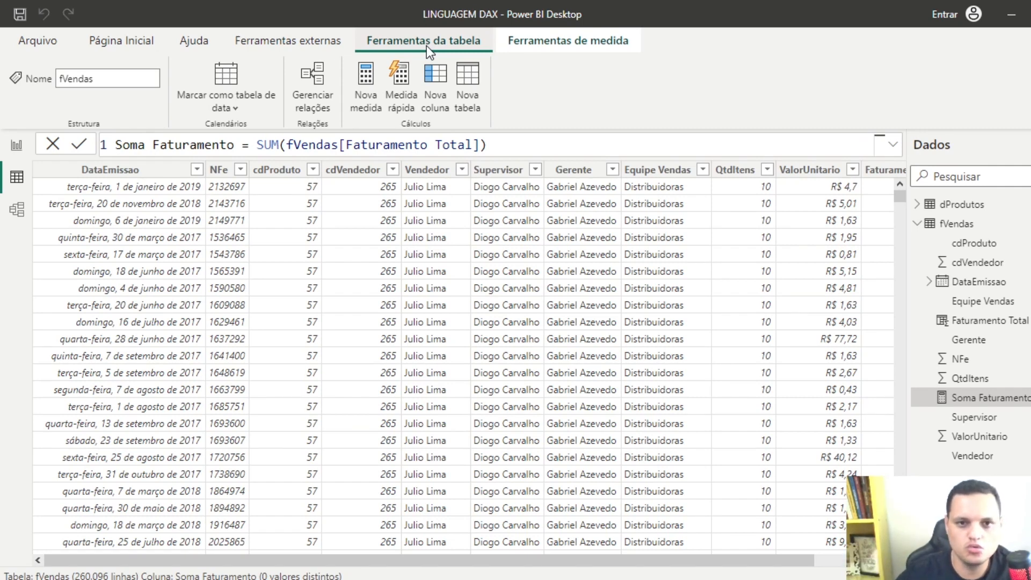
left_click(433, 94)
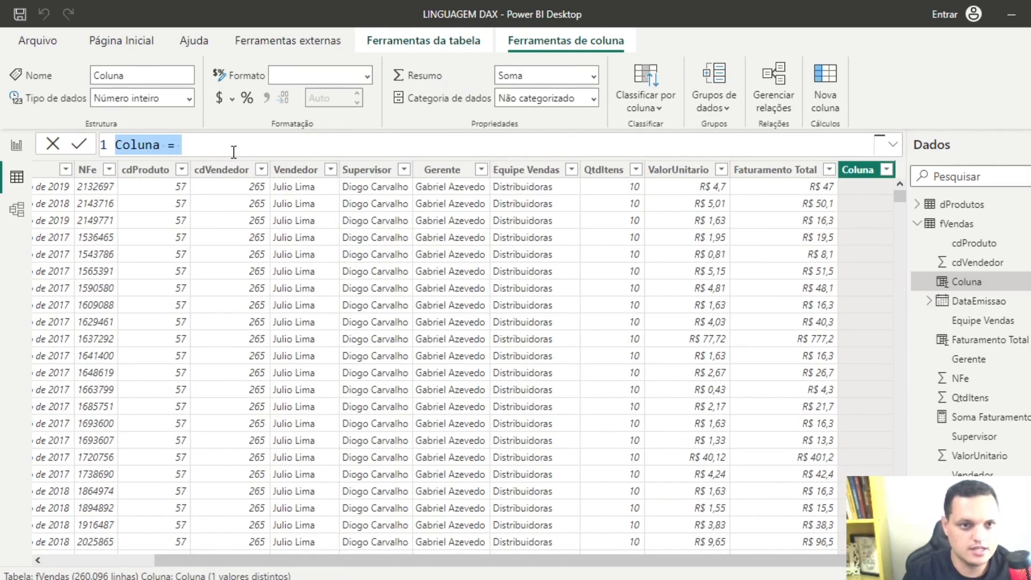
type("S")
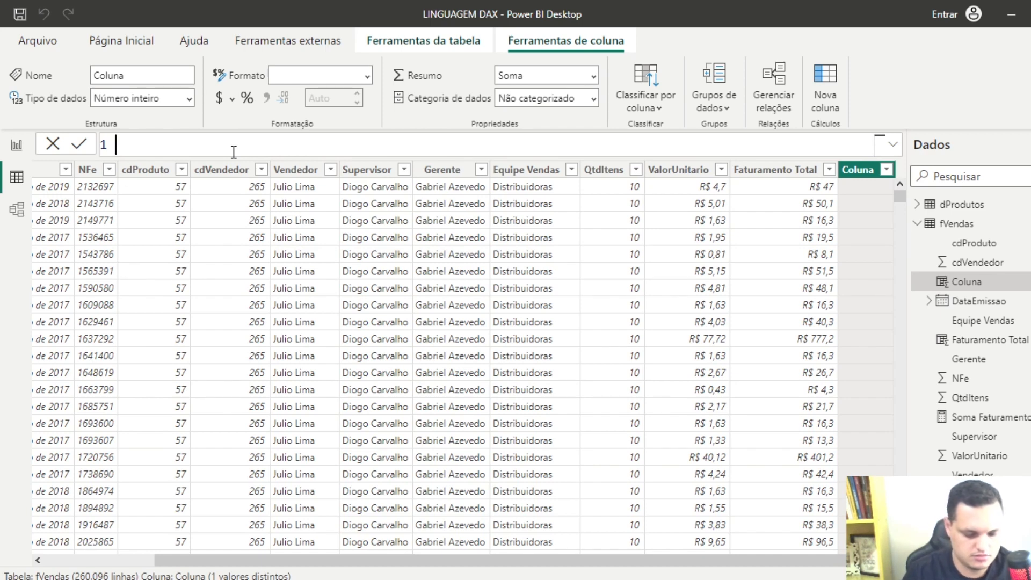
type("oma de Faturamento")
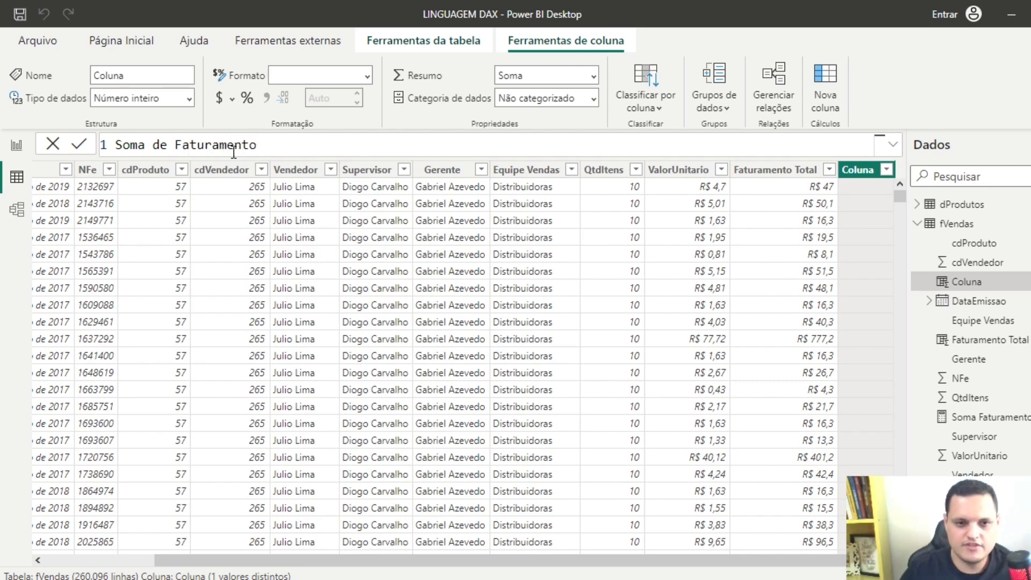
type("= sum")
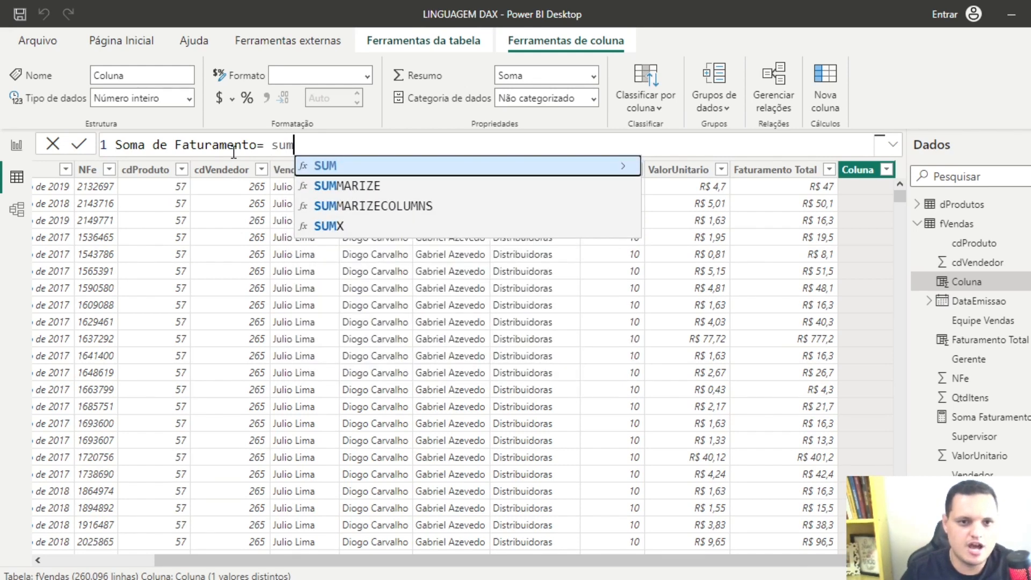
left_click(348, 166)
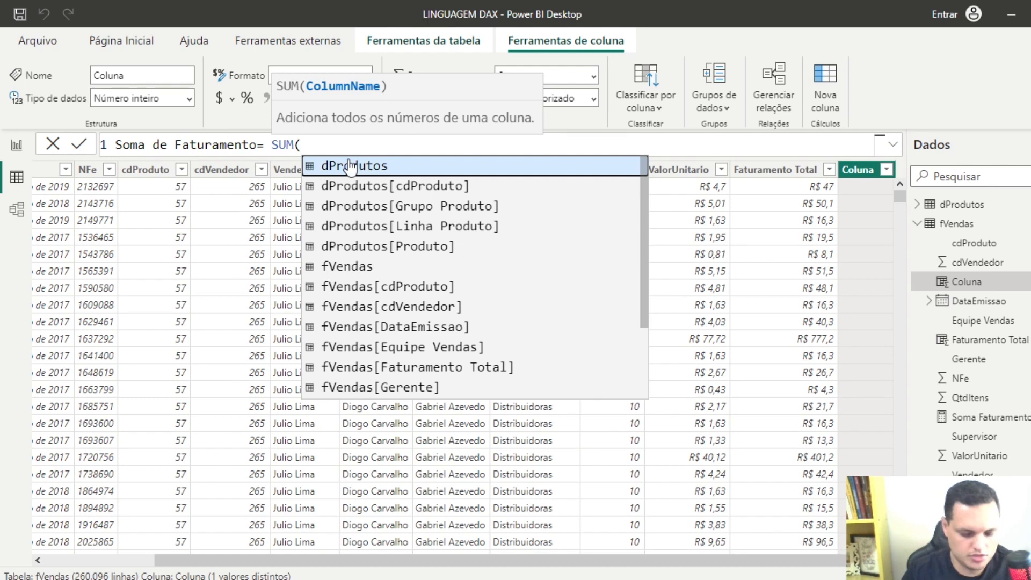
type("fa")
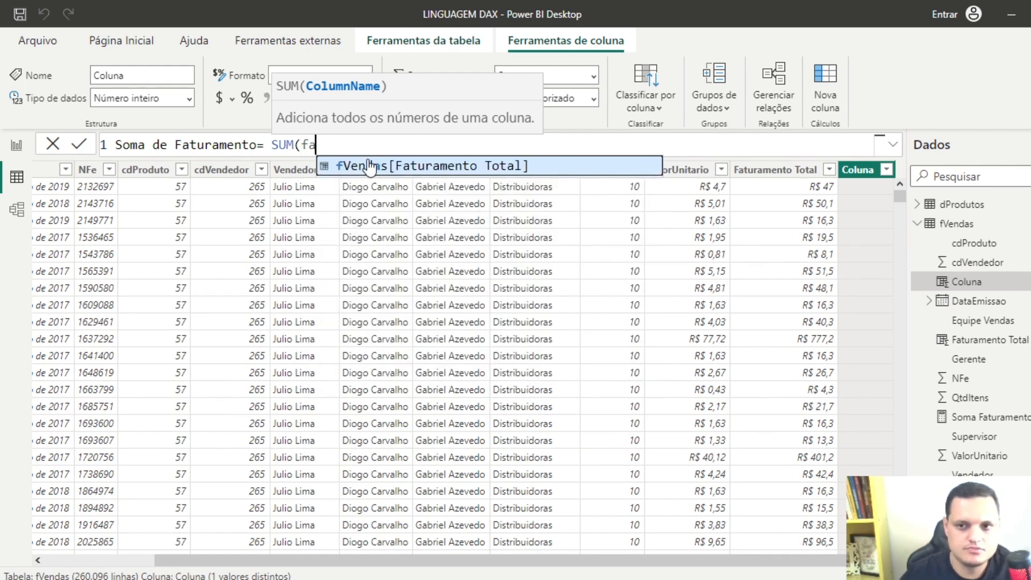
left_click(368, 159)
type(")")
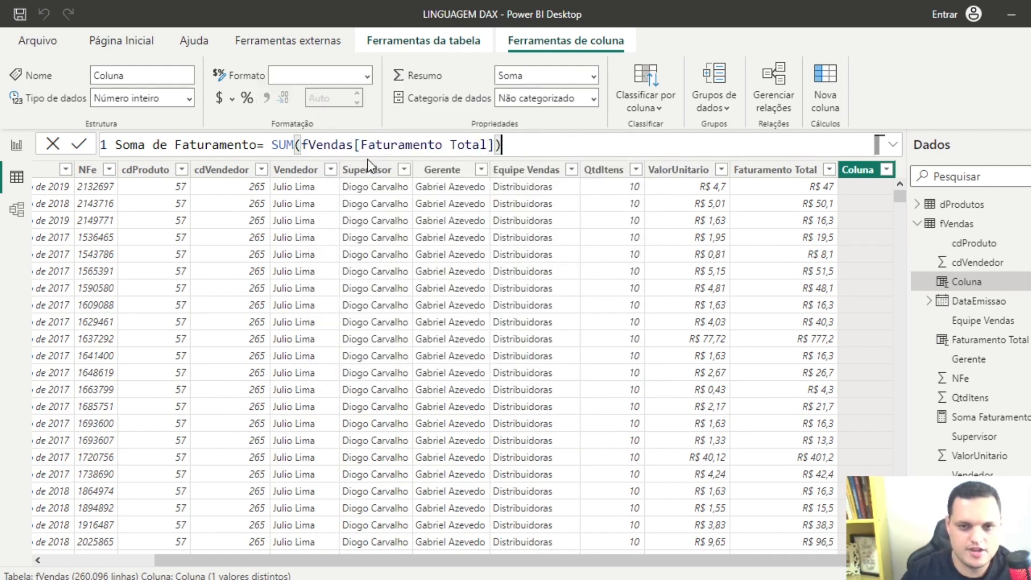
key("Return")
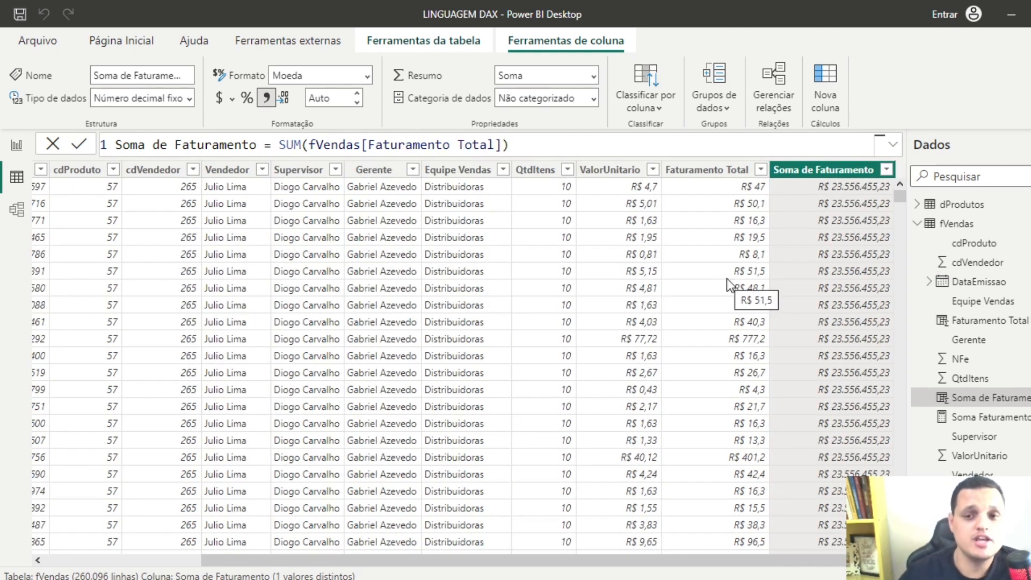
Delete the Soma de Faturamento calculated column from the fVendas table.
right_click(834, 170)
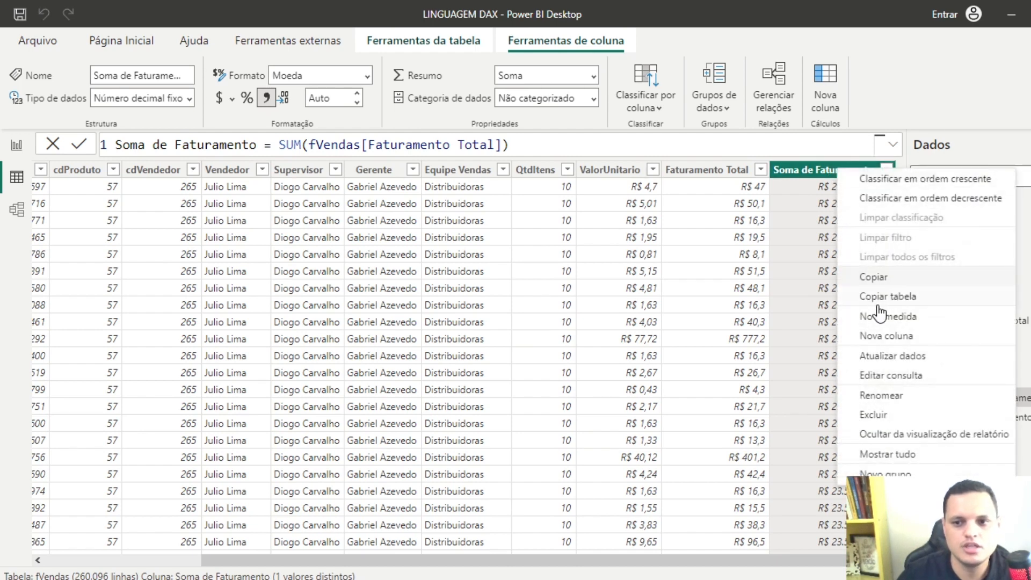
left_click(886, 415)
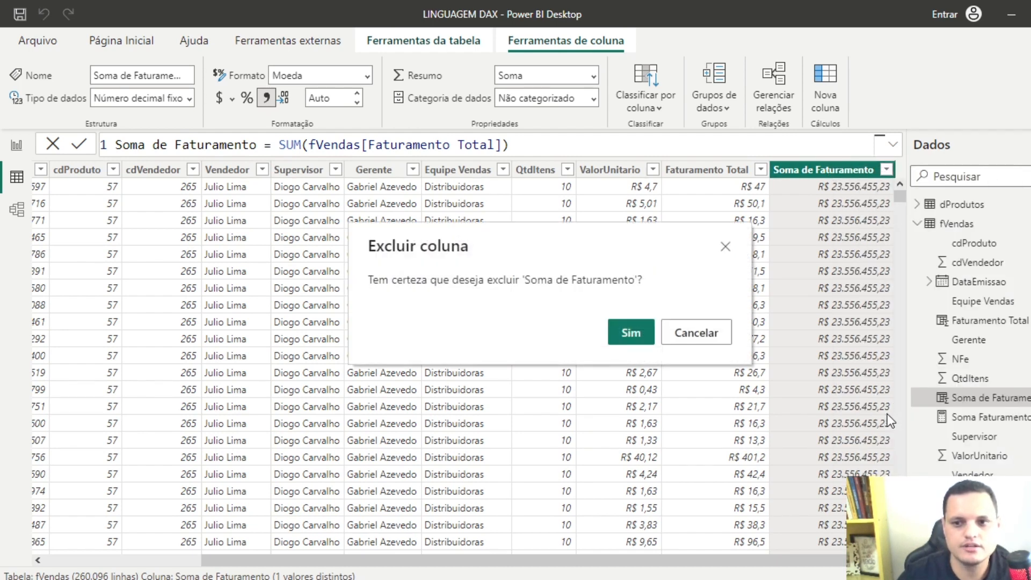
left_click(631, 334)
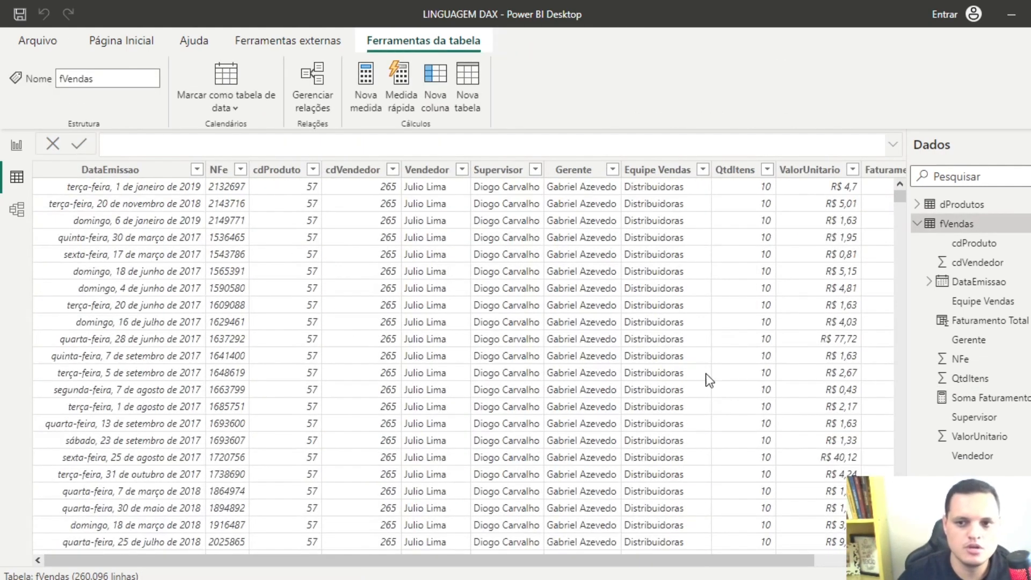
left_click_drag(757, 561, 824, 561)
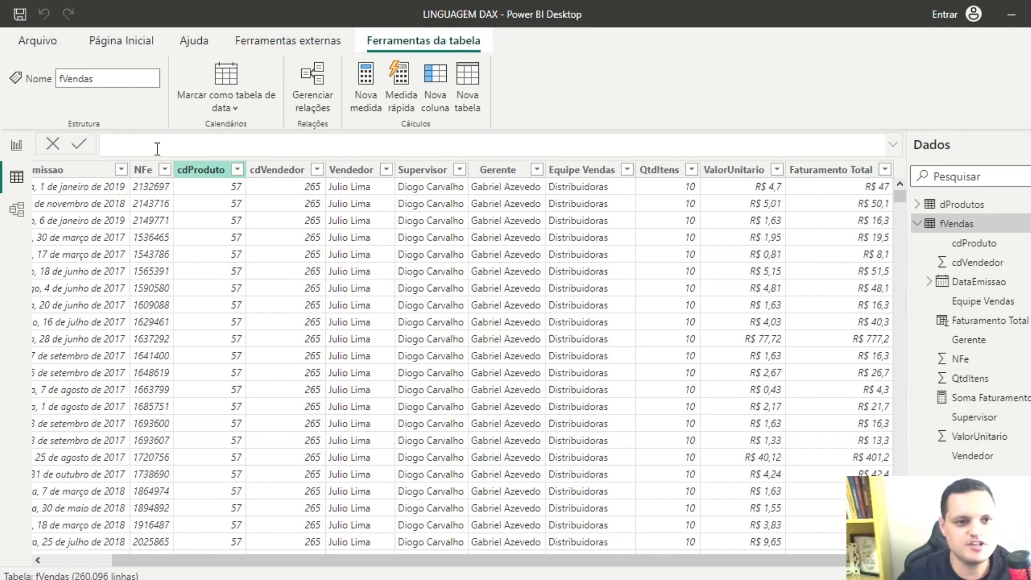
Insert a matrix visual near the middle of report page Página 2 with the Soma Faturamento measure as its values.
left_click(17, 146)
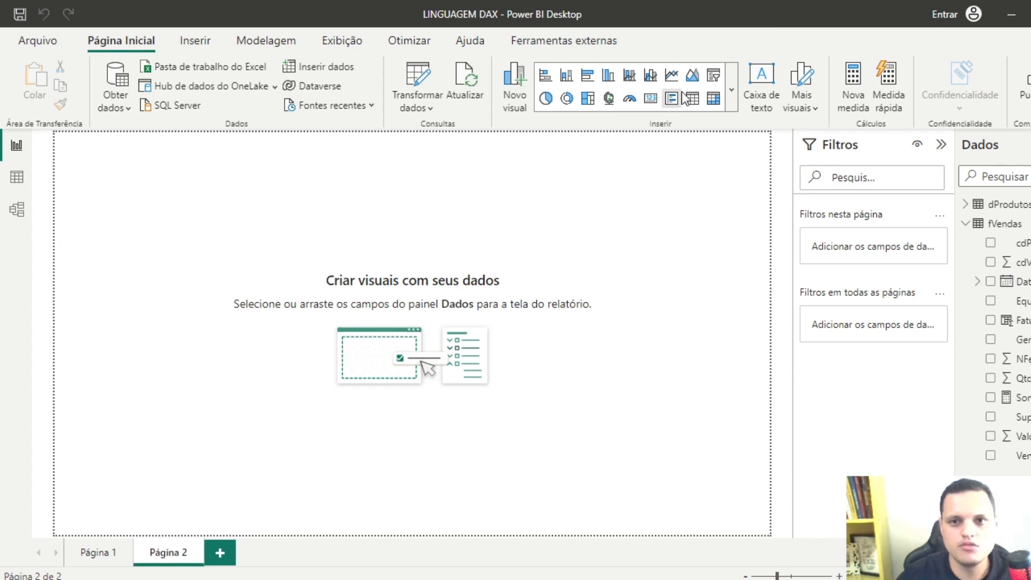
left_click(708, 101)
left_click_drag(203, 157, 444, 219)
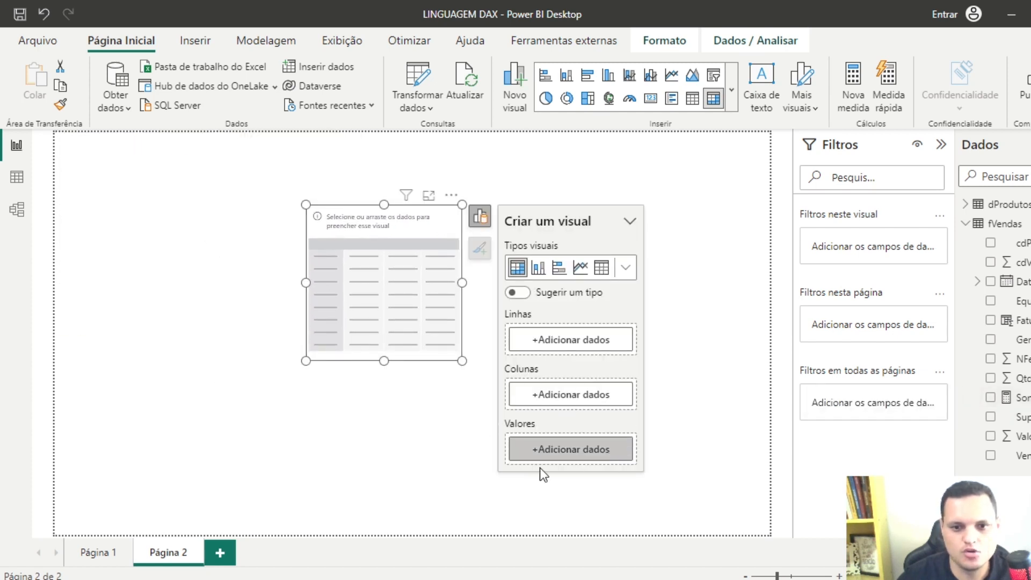
left_click_drag(1017, 397, 570, 450)
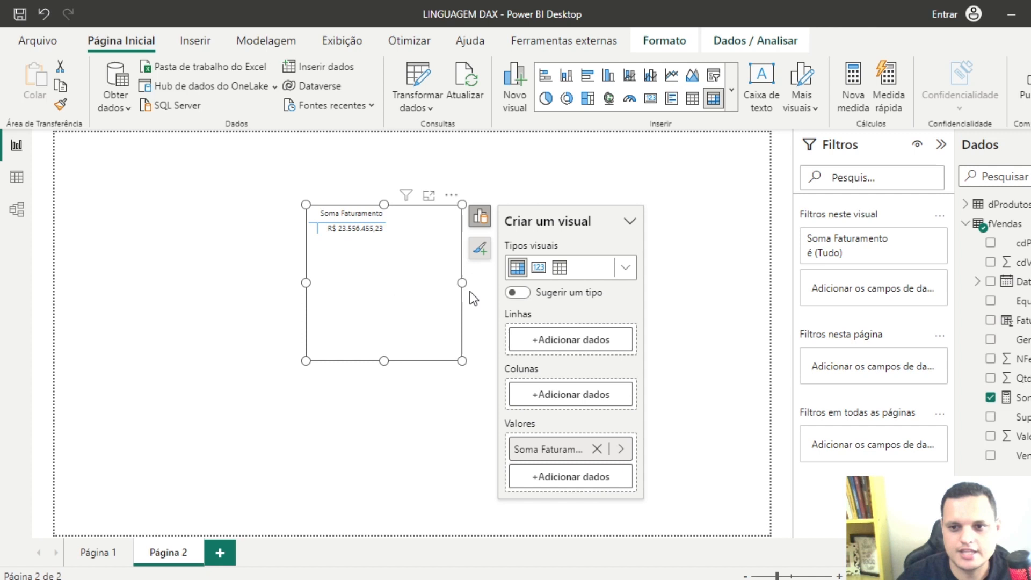
Set the font size of the matrix values to 20.
left_click(486, 250)
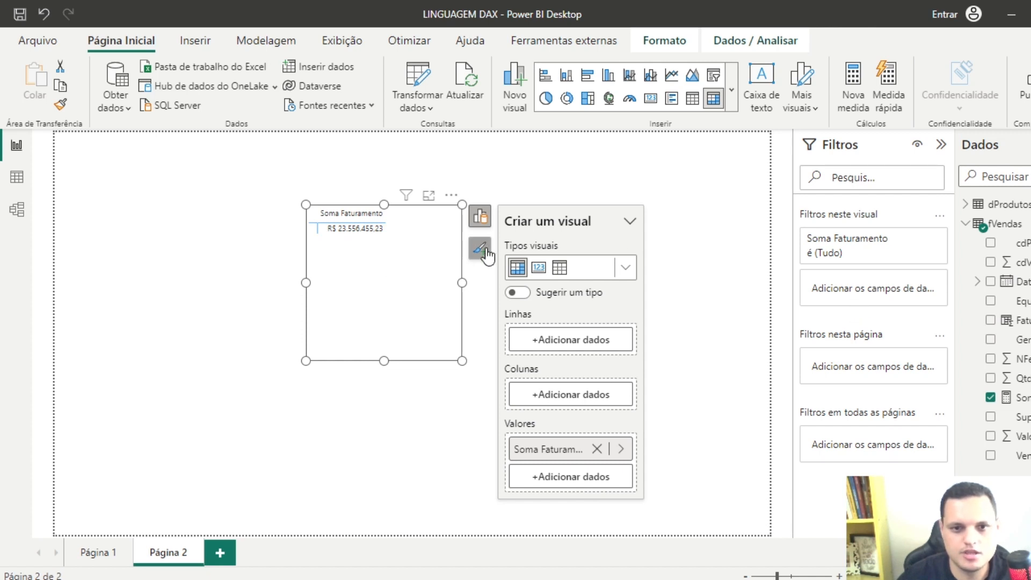
left_click(543, 344)
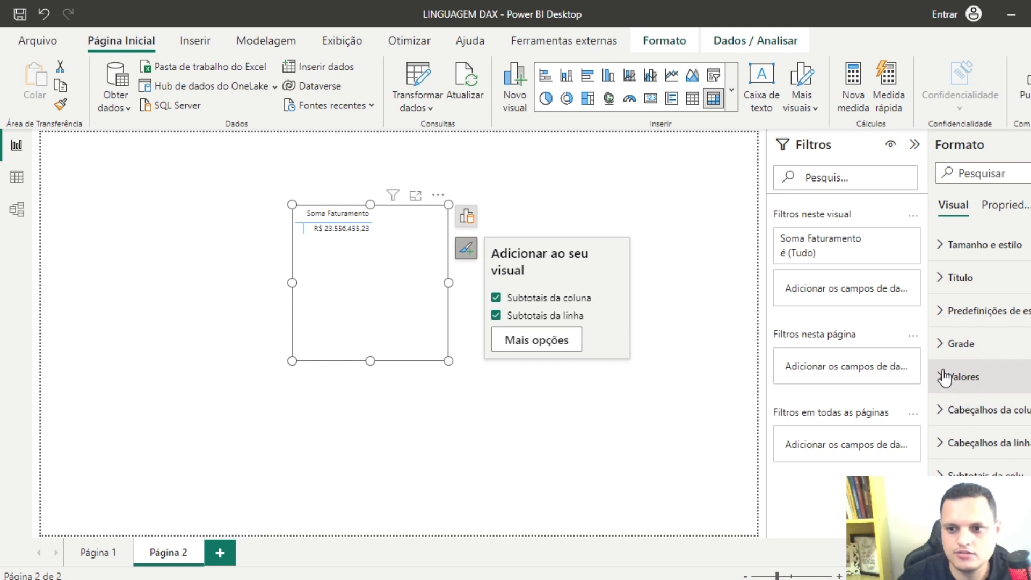
left_click(974, 386)
scroll(991, 446, "down", 1)
left_click_drag(1030, 408, 1014, 408)
type("20")
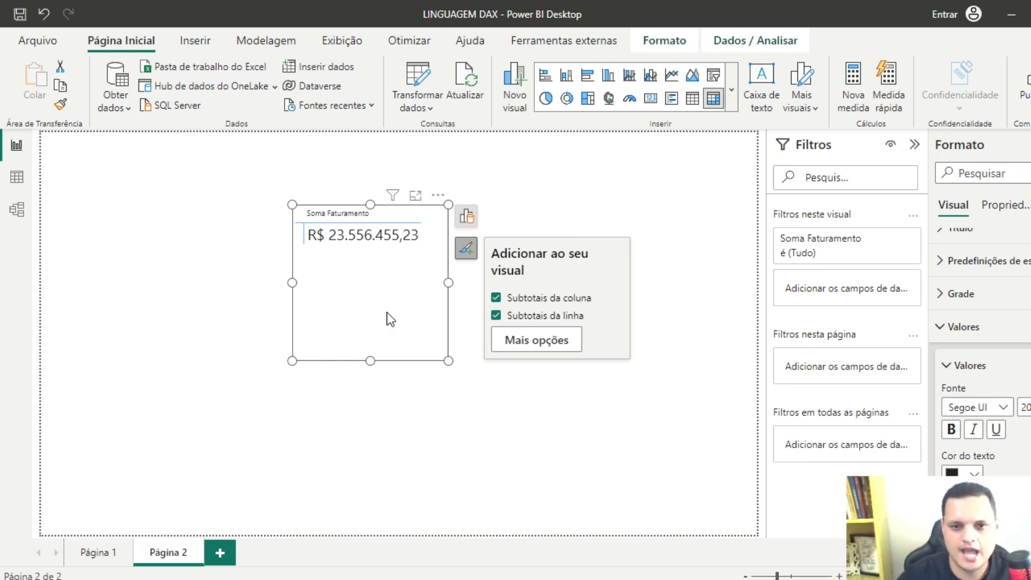
Make the matrix slightly taller and add the Grupo Produto field from dProdutos to its rows.
mouse_move(369, 366)
left_mouse_down()
mouse_move(365, 330)
mouse_move(378, 382)
left_mouse_up()
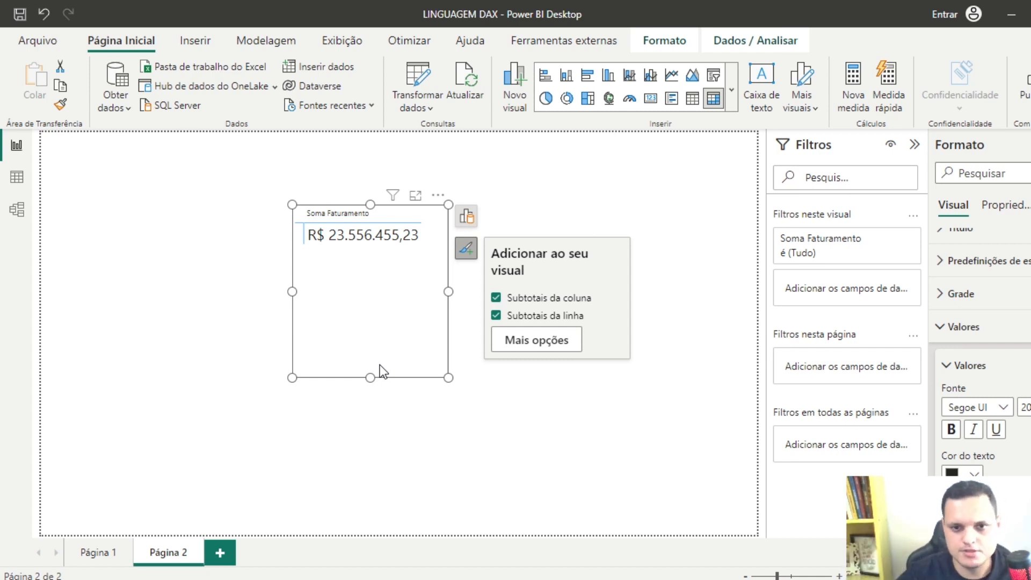
left_click(466, 216)
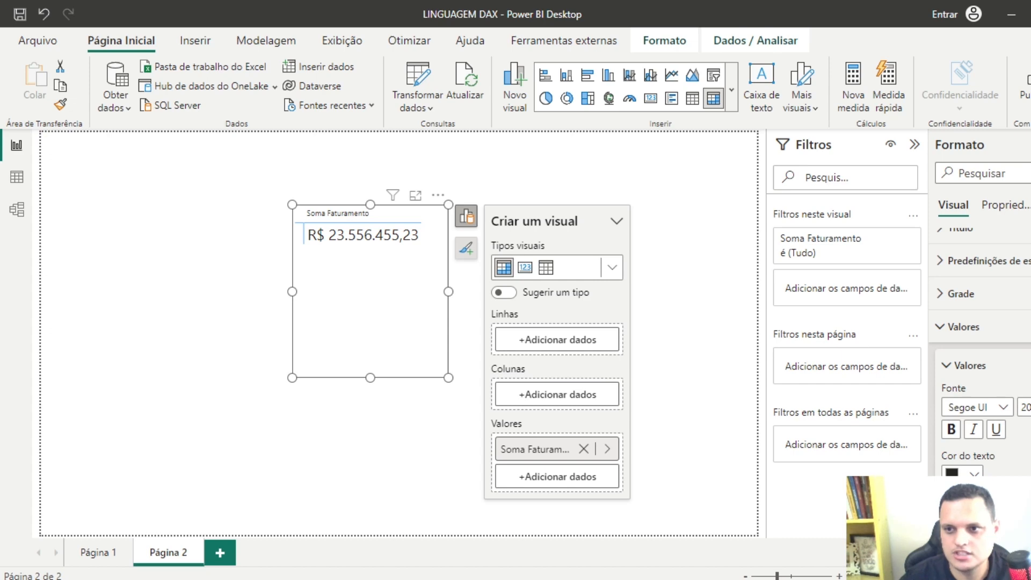
left_click(1030, 145)
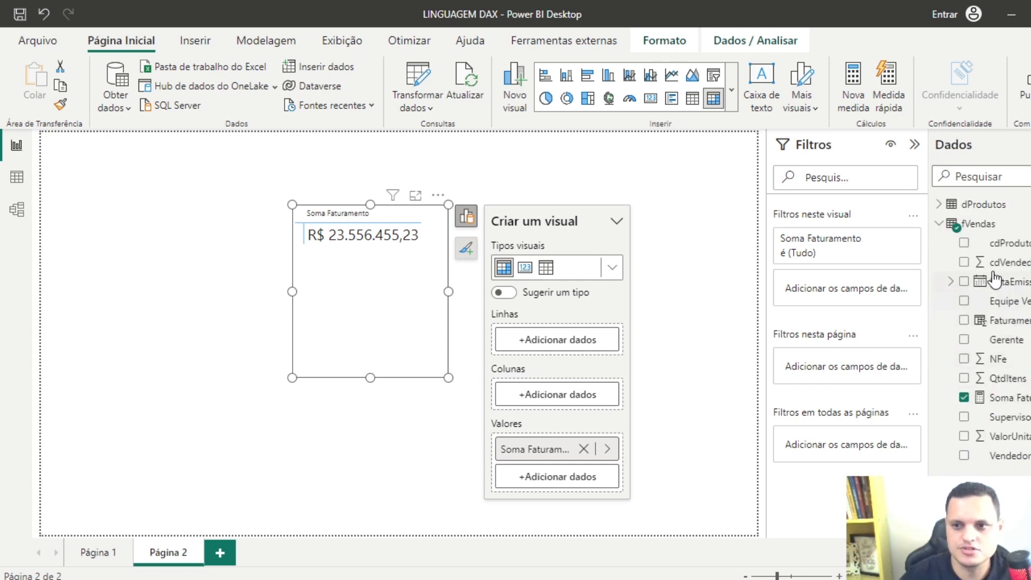
left_click(940, 205)
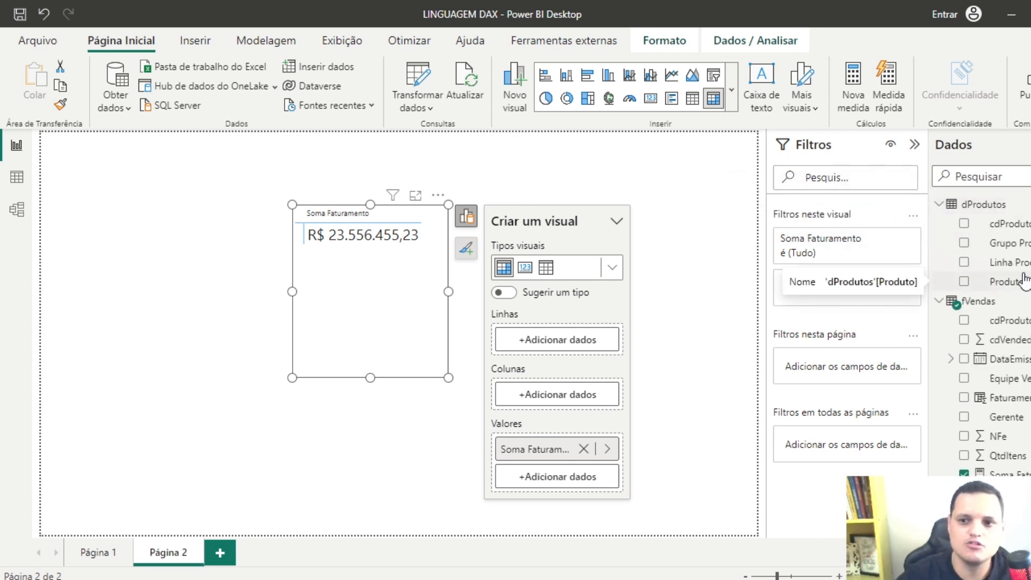
left_click_drag(1004, 243, 581, 343)
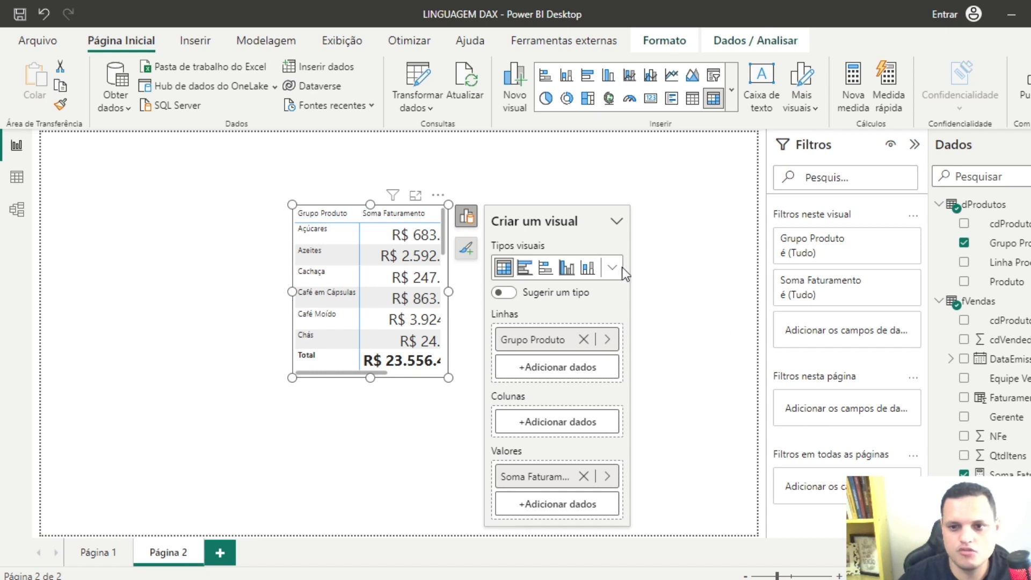
Set the font size of the matrix row headers to 20.
left_click(466, 248)
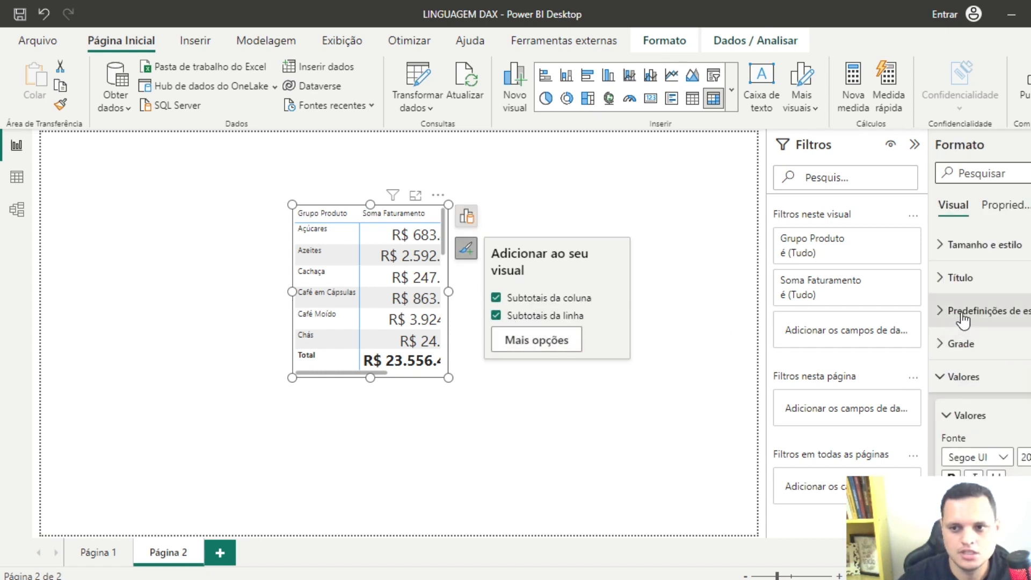
scroll(966, 349, "down", 3)
scroll(980, 413, "down", 3)
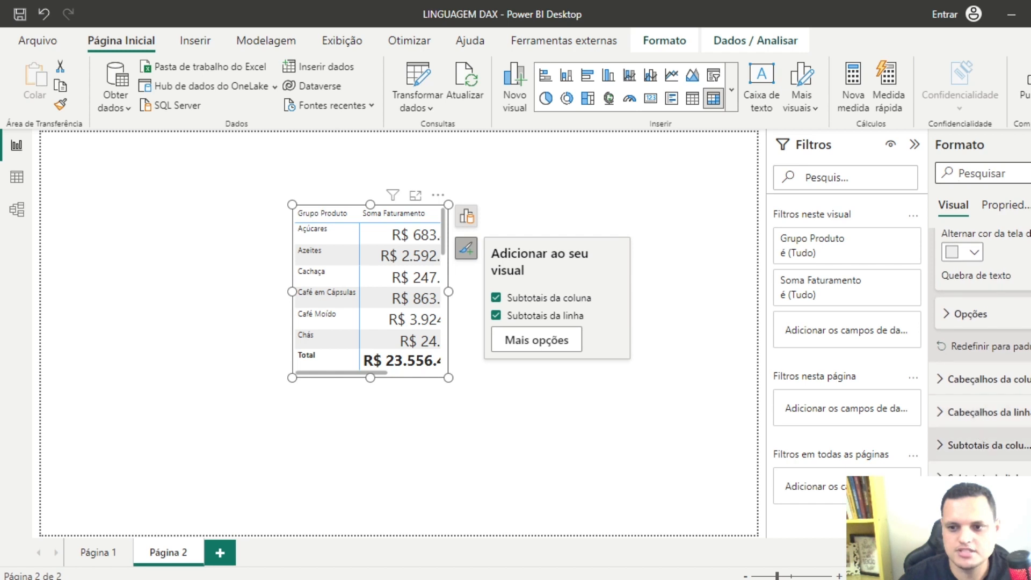
left_click(940, 412)
type("20")
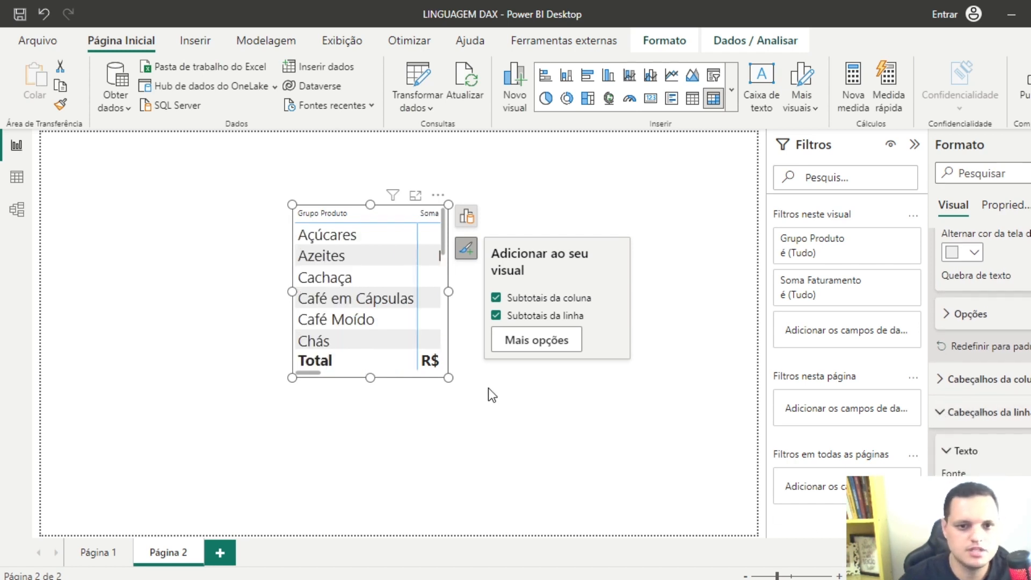
Resize the matrix to fill most of the page height on the left side, with both columns fully readable.
left_click_drag(448, 292, 578, 314)
left_click_drag(436, 378, 436, 478)
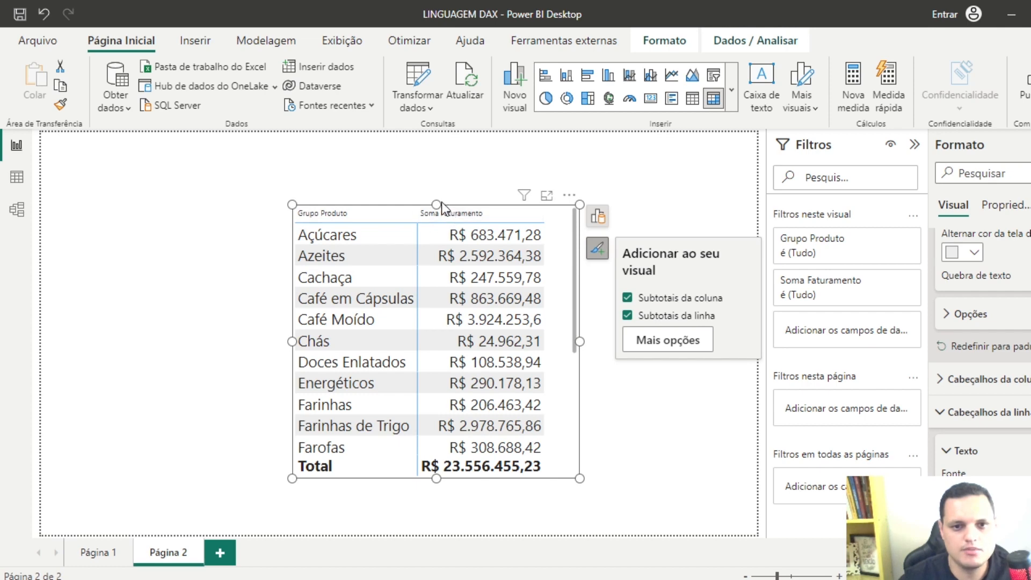
left_click_drag(436, 205, 439, 150)
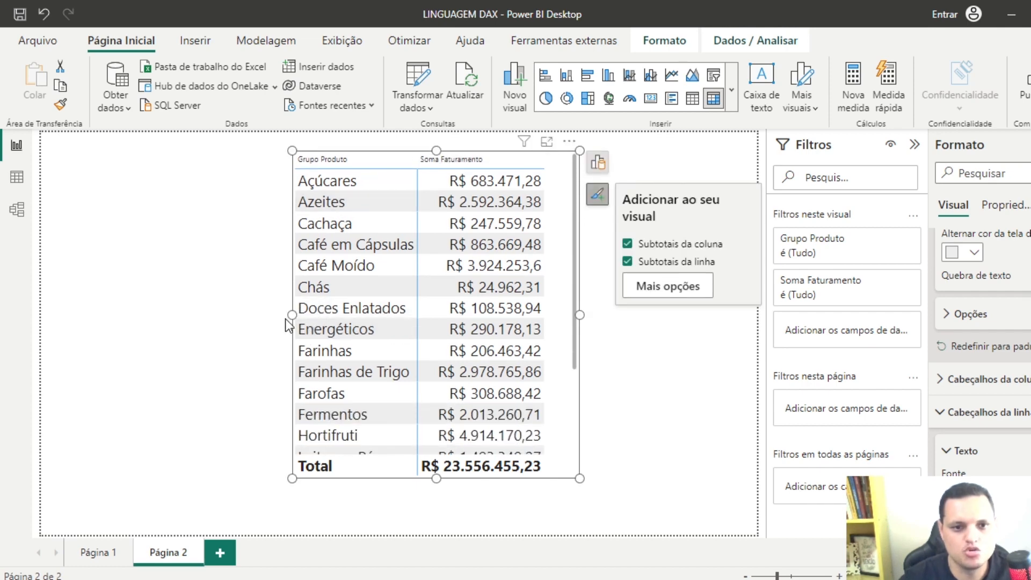
left_click_drag(292, 314, 154, 314)
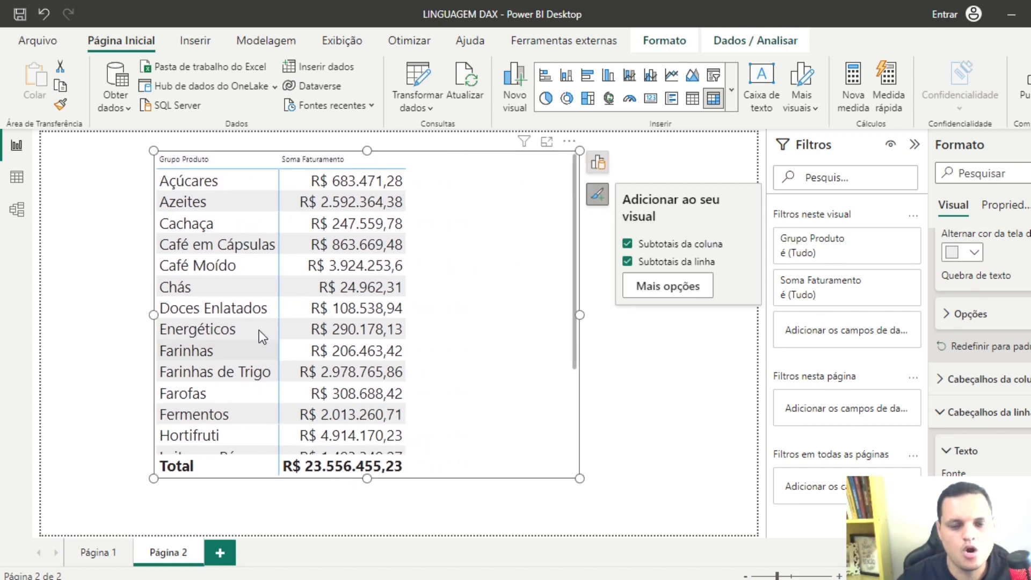
left_click_drag(581, 318, 487, 311)
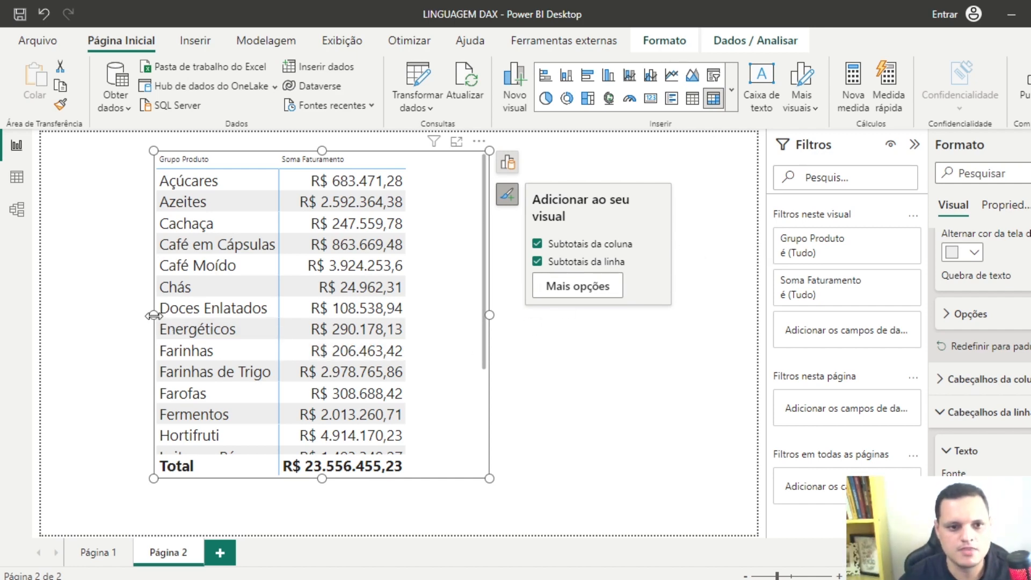
left_click_drag(142, 316, 83, 317)
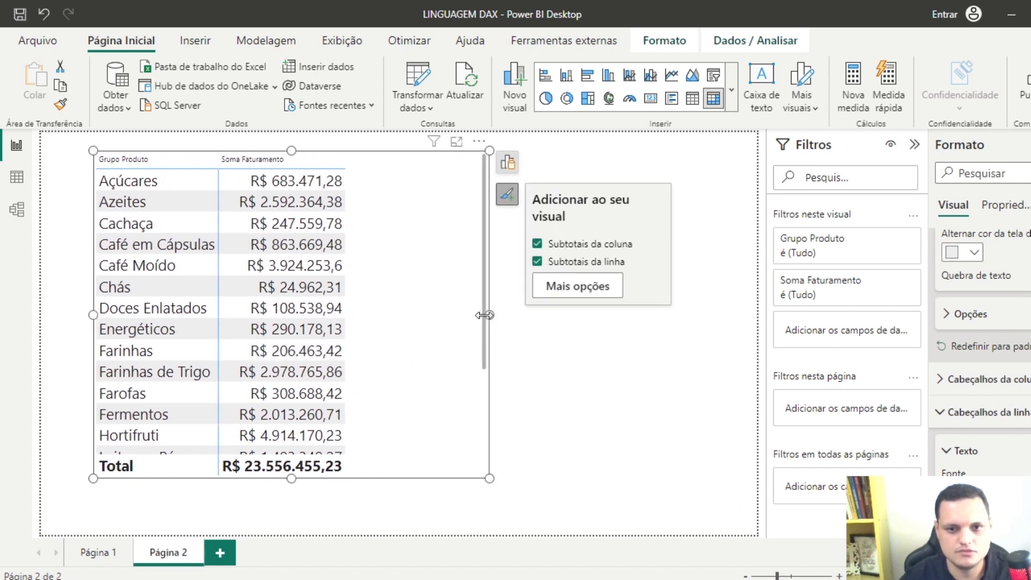
left_click_drag(487, 316, 379, 316)
left_click(658, 286)
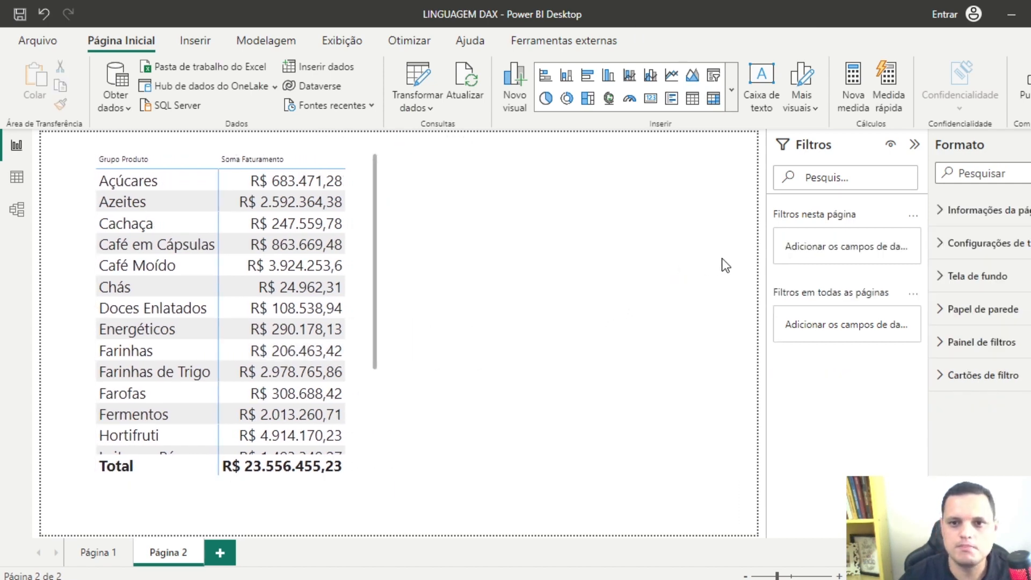
Insert a card beside the matrix, reduce its height to less than half, and show the Soma Faturamento measure in it.
left_click(650, 98)
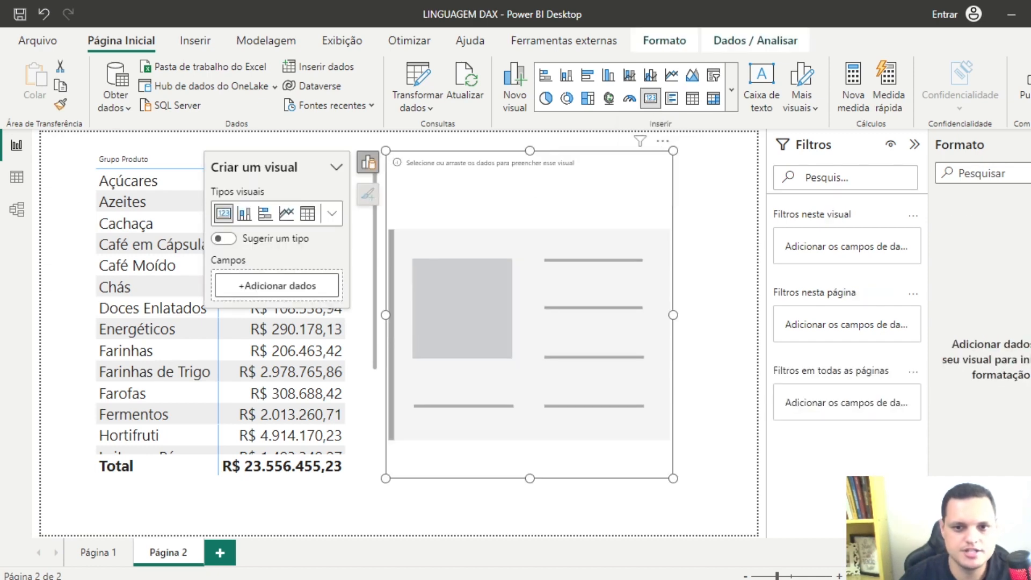
left_click_drag(528, 479, 520, 276)
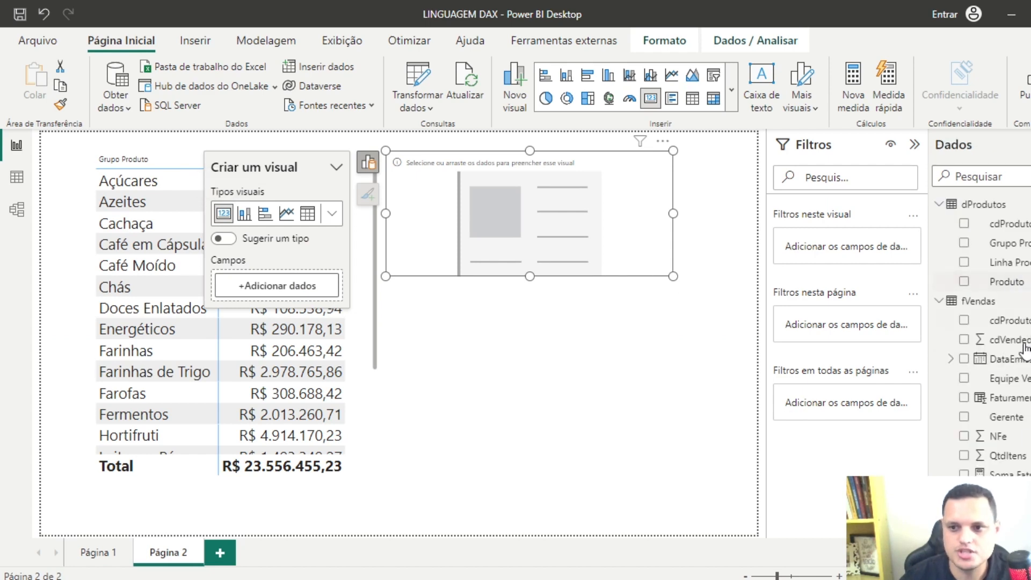
left_click_drag(998, 474, 521, 232)
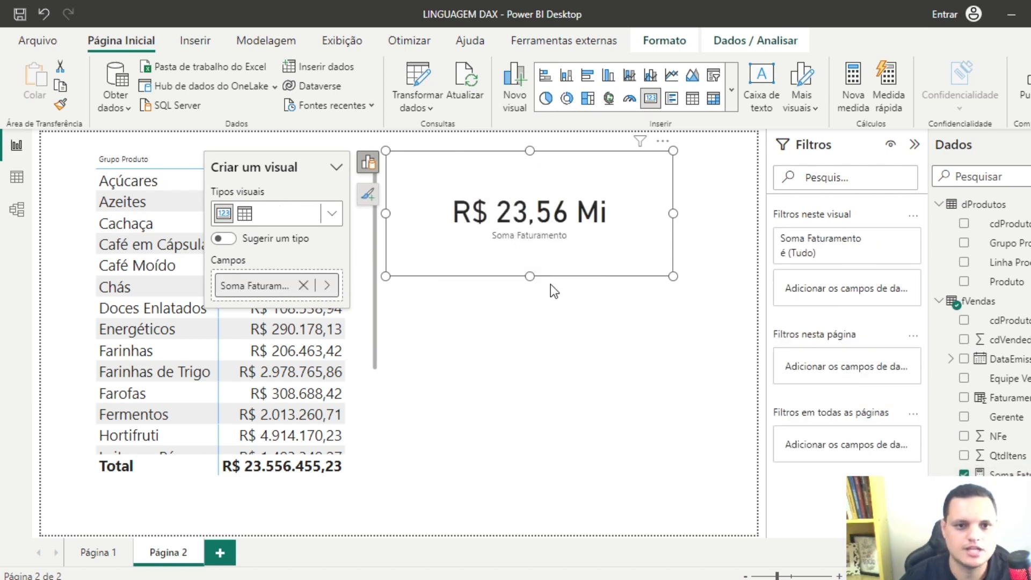
left_click(555, 339)
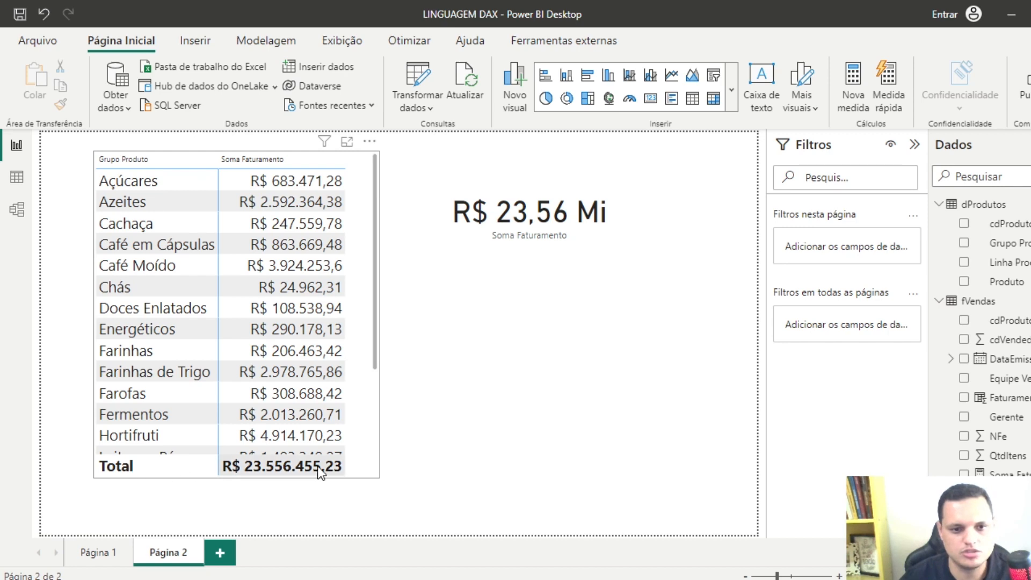
Add Linha Produto from dProdutos as a visual-level filter on the card, trying Alimentos first and finally selecting only Bebidas.
left_click(623, 237)
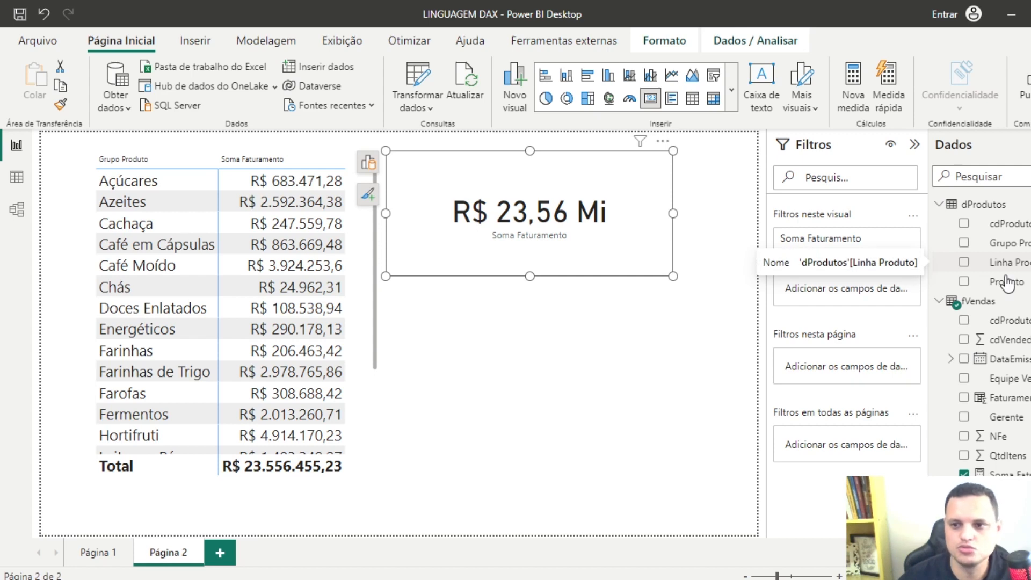
left_click_drag(1016, 271, 850, 291)
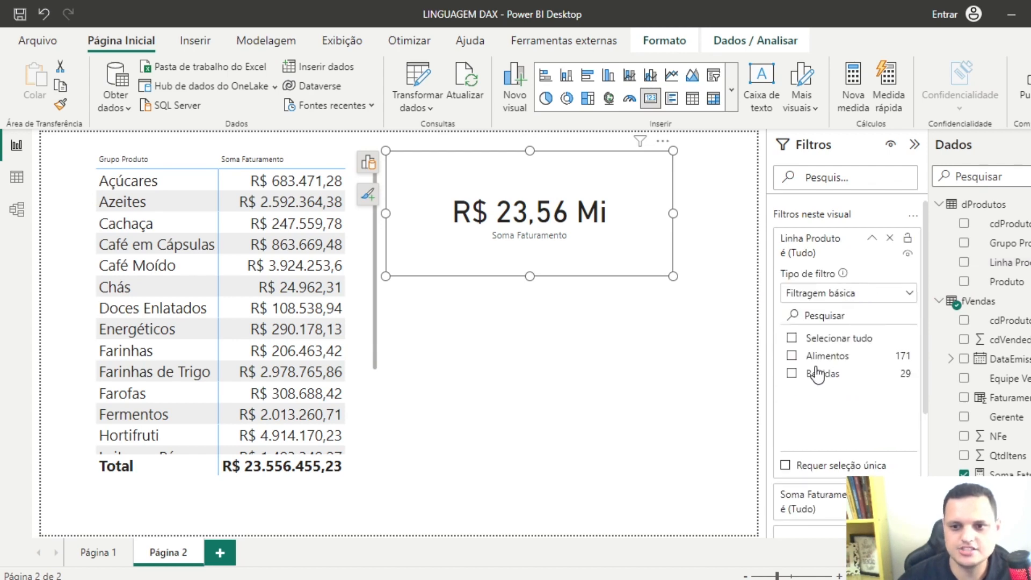
left_click(791, 356)
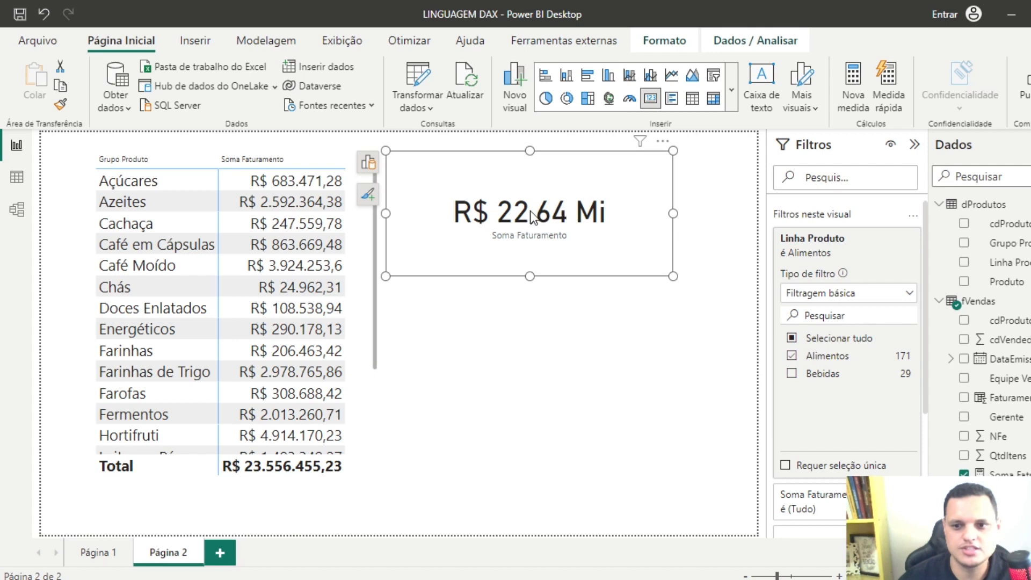
left_click(792, 355)
left_click(791, 373)
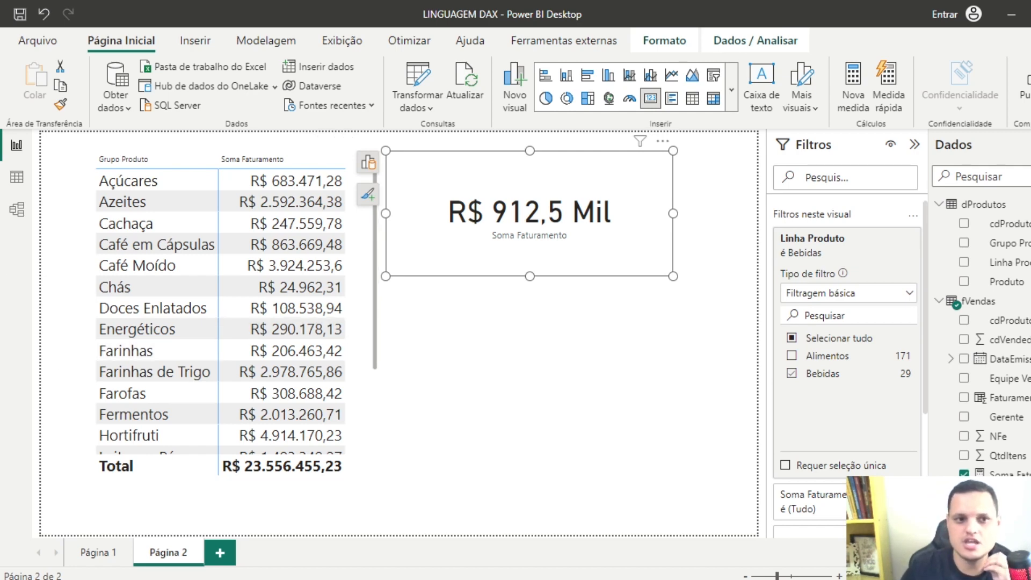
Look at the fVendas table rows and its Faturamento Total column, and return to the report page.
left_click(22, 189)
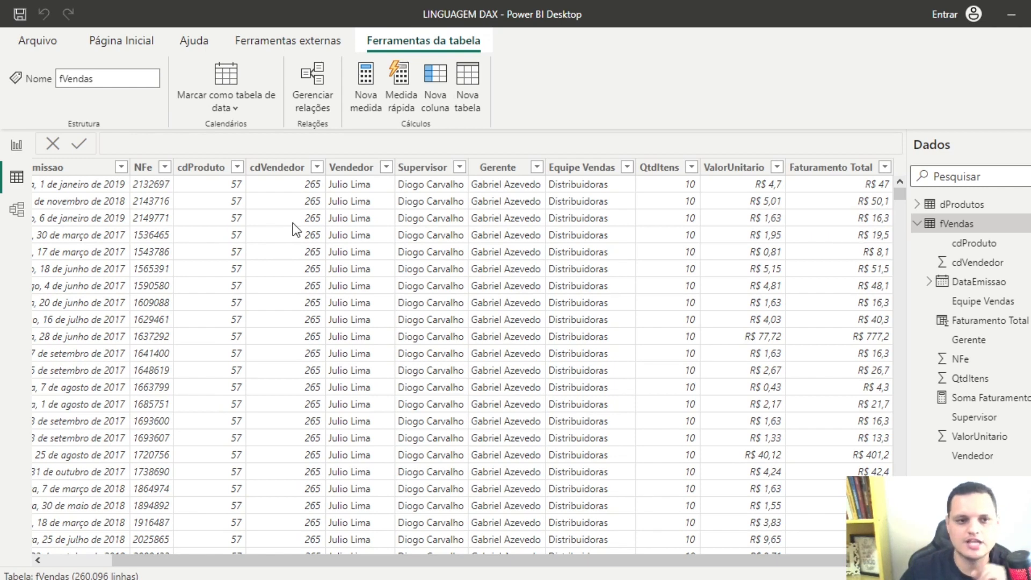
left_click(17, 145)
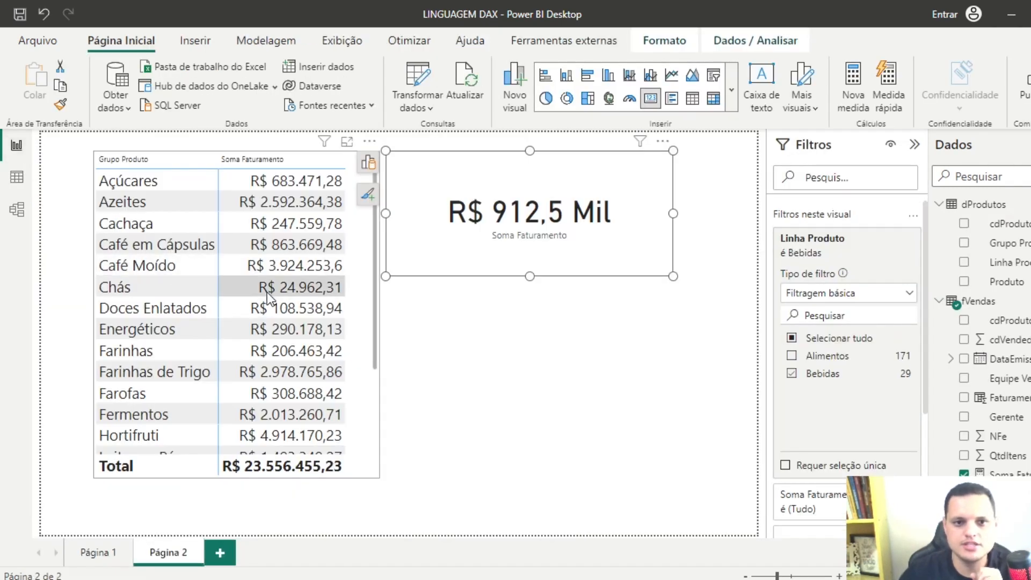